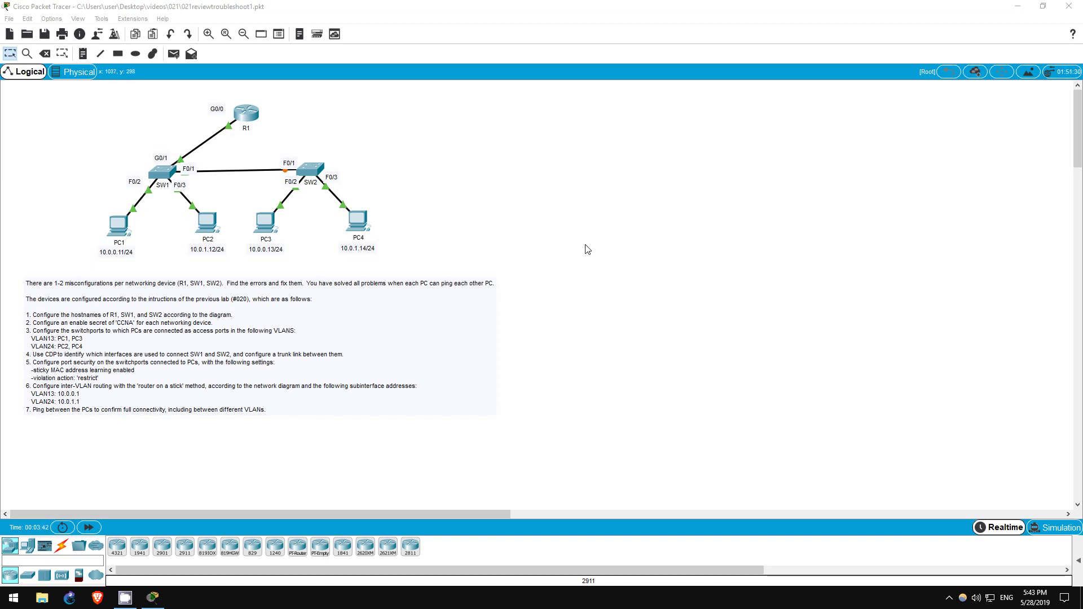
Step: From PC1's Command Prompt, ping PC2 at 10.0.1.12 and stop it after it times out
left_click(119, 228)
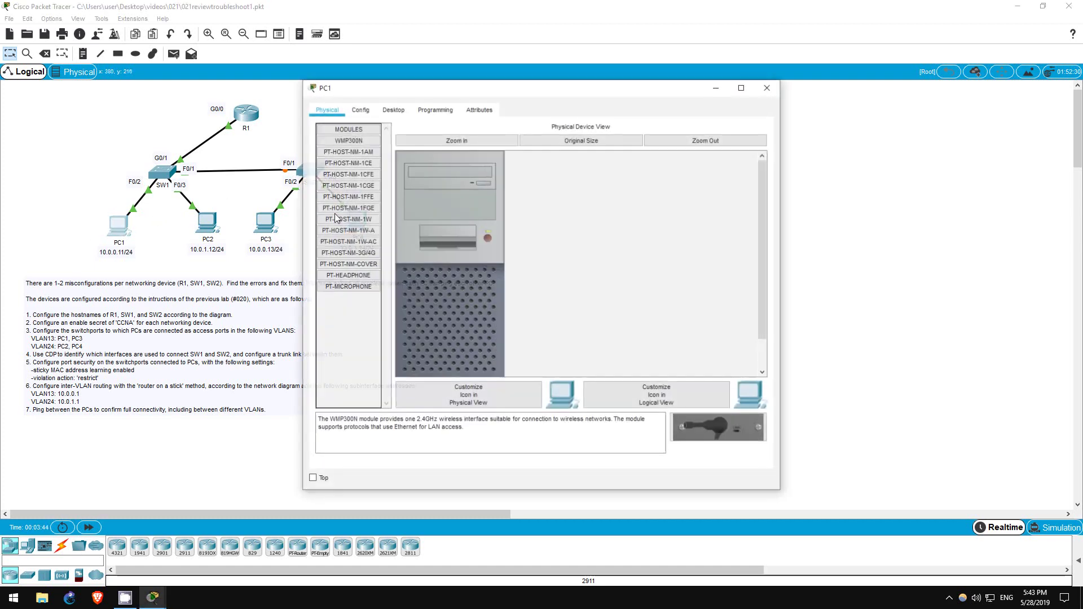
left_click(393, 109)
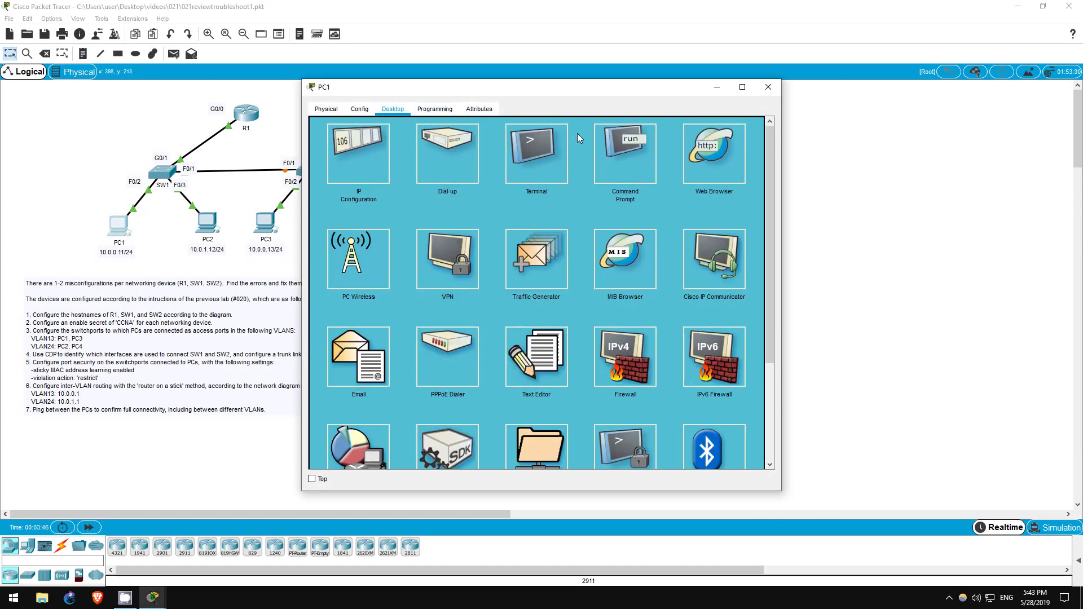
left_click(624, 148)
type("ping 10.0.1.12")
key("Return")
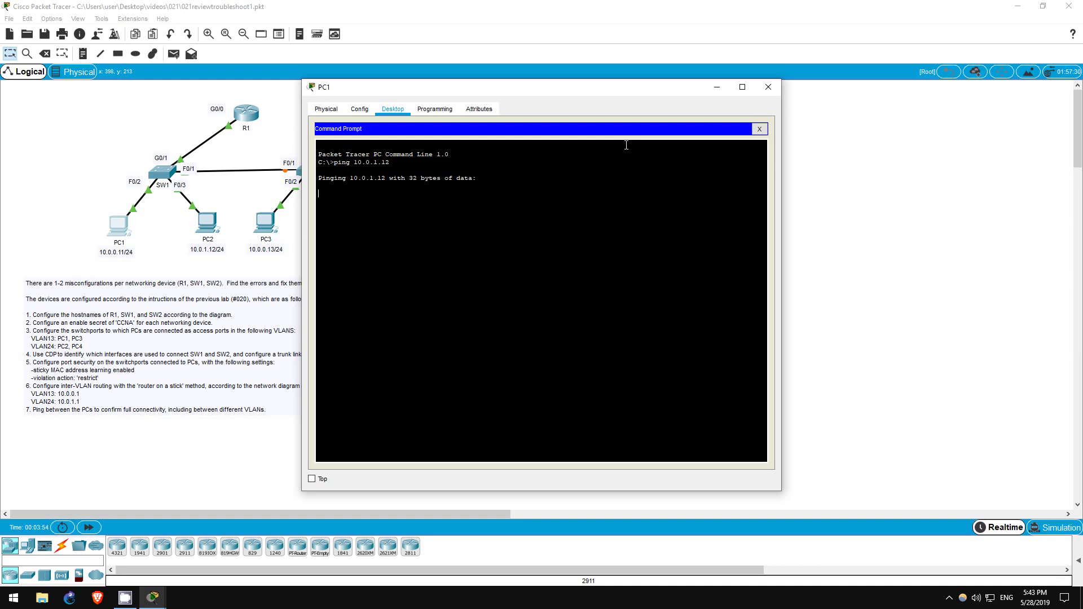
key("ctrl+c")
Step: Ping PC3 at 10.0.0.13 and PC4 at 10.0.1.14, both timing out, then move the console aside
key("Up")
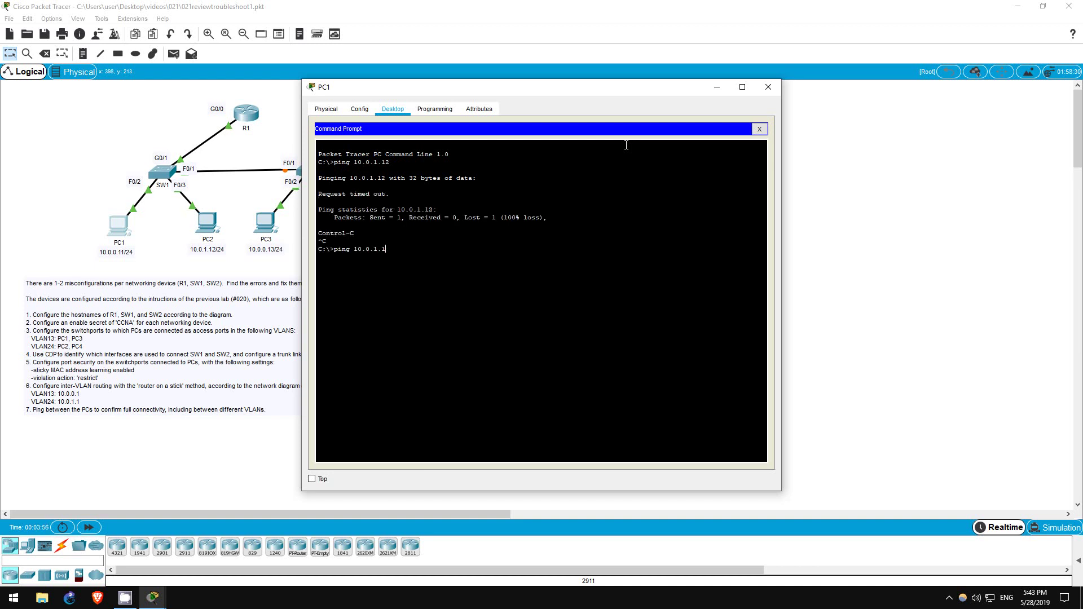
key("BackSpace")
key("BackSpace")
key("BackSpace")
type("0.13")
key("Return")
key("ctrl+c")
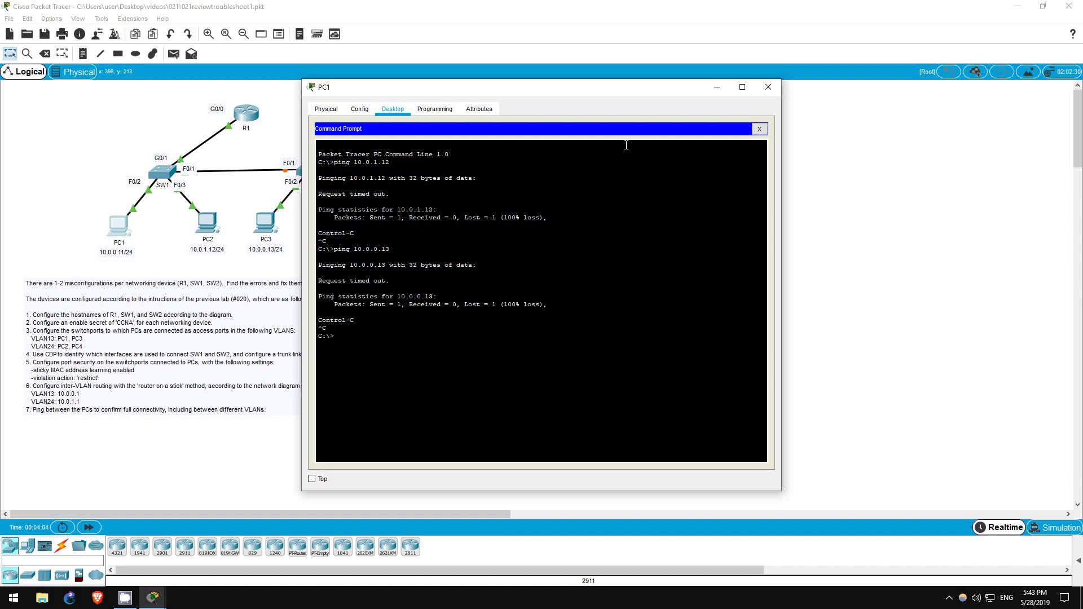
type("ping 10.0.1.14")
key("Return")
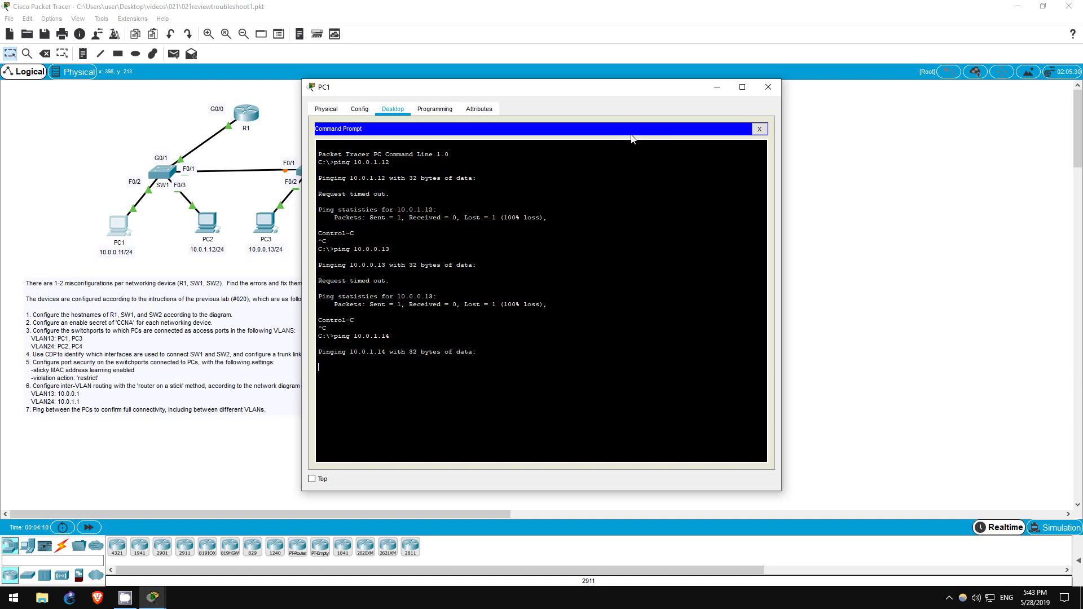
left_click_drag(650, 94, 865, 102)
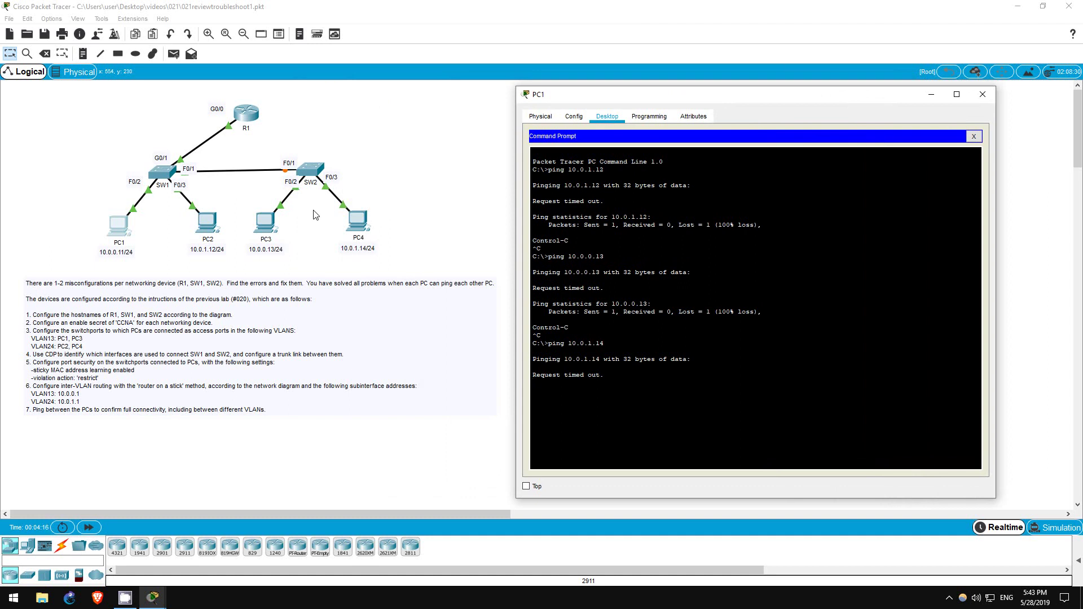
Step: Open SW1's CLI and enter privileged mode with the enable password
left_click(163, 176)
left_click_drag(441, 130, 618, 125)
left_click(649, 138)
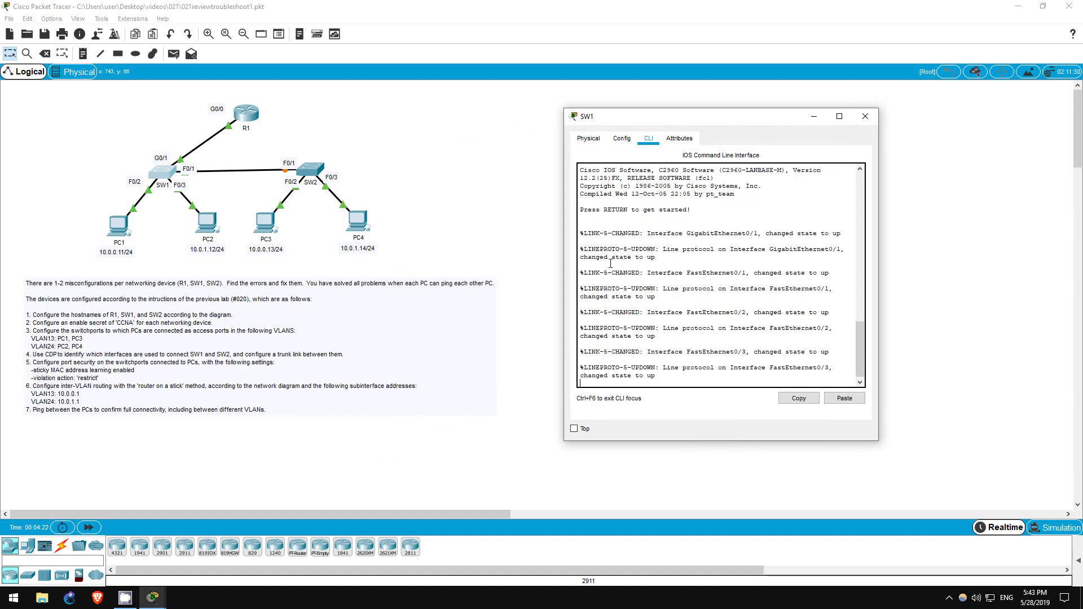
key("Return")
type("en")
key("Return")
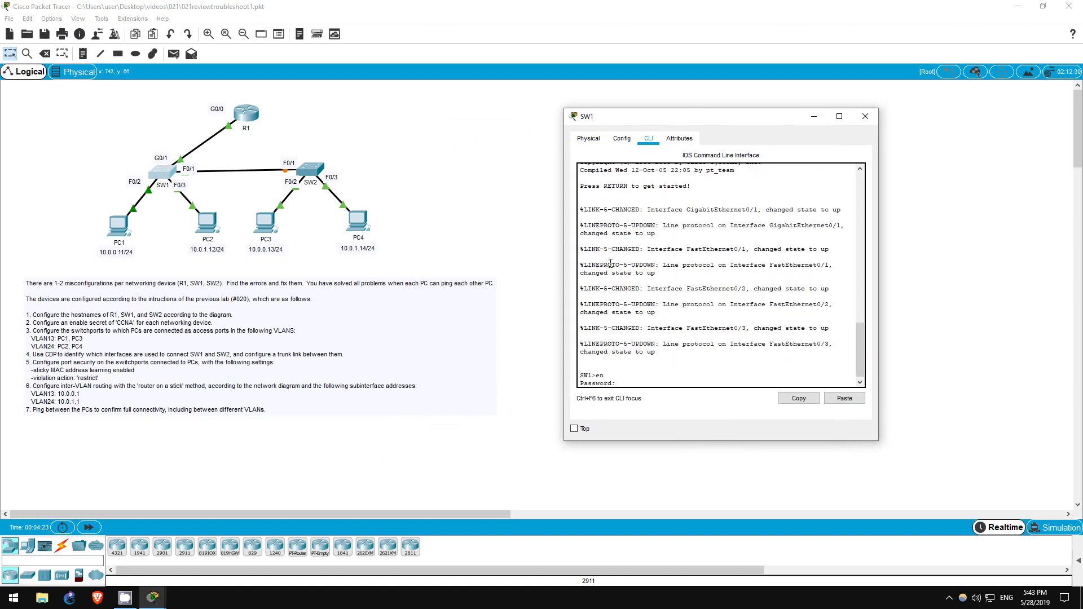
type("CCNA")
key("Return")
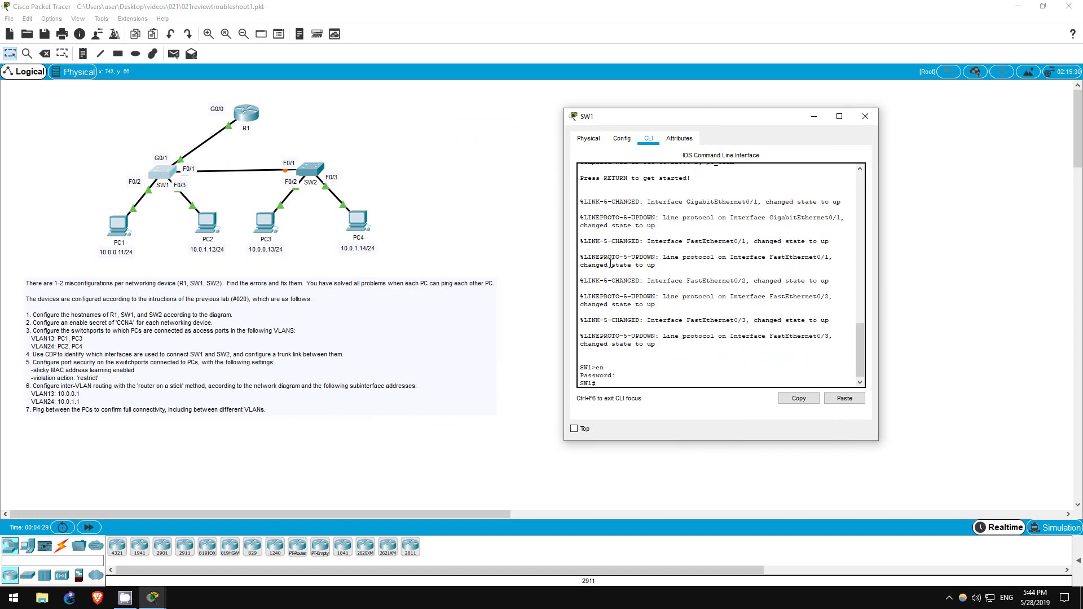
Step: Run show port-security on SW1 repeatedly, noting Fa0/2's violation count of 6
type("port")
key("Tab")
key("Return")
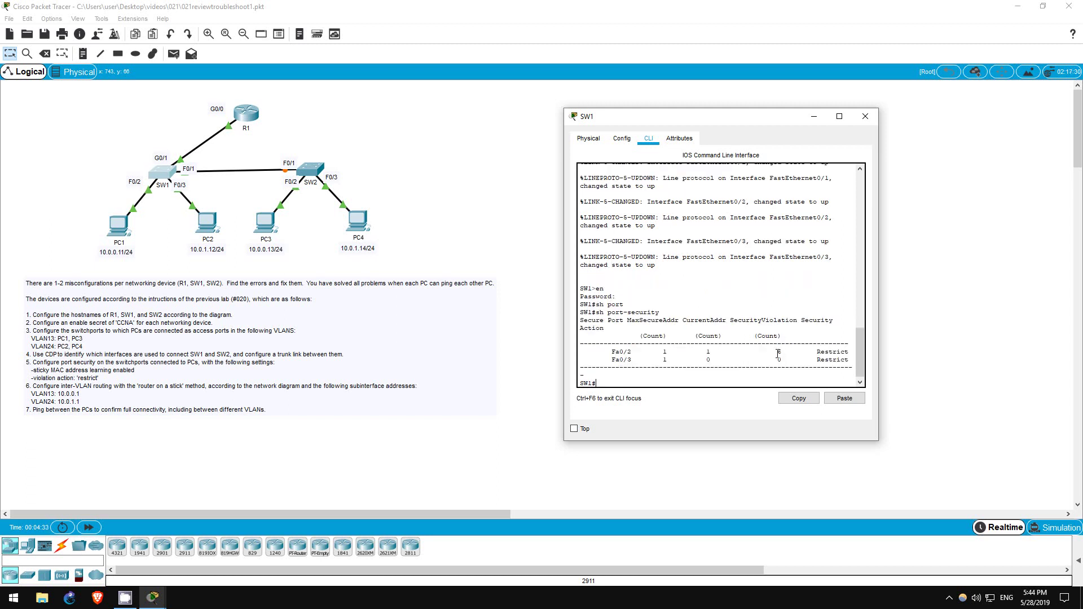
left_click_drag(778, 352, 790, 352)
left_click(730, 377)
key("Up")
key("Return")
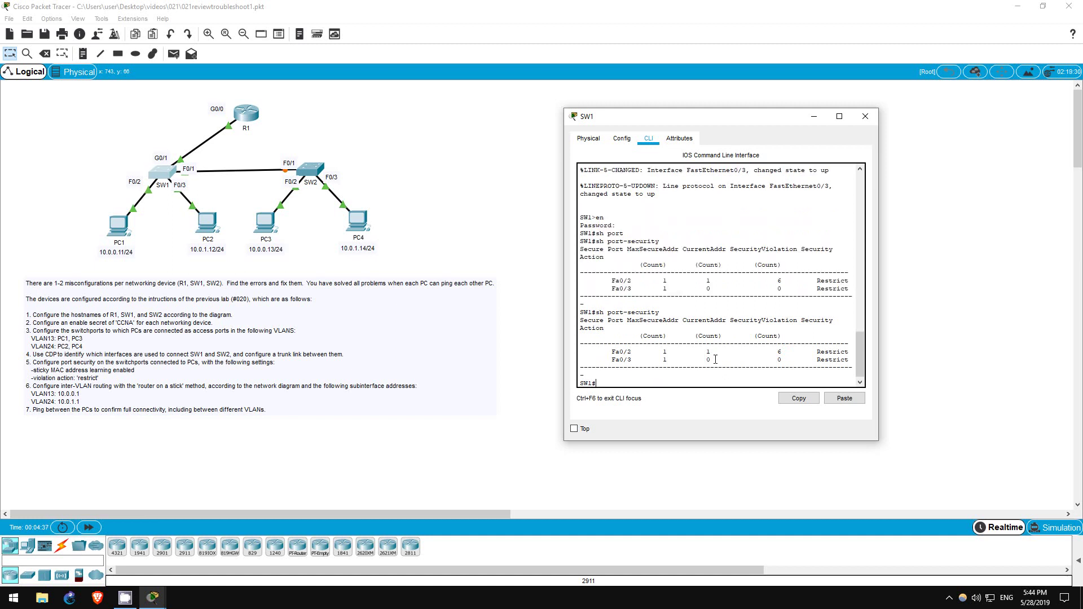
key("Up")
key("Return")
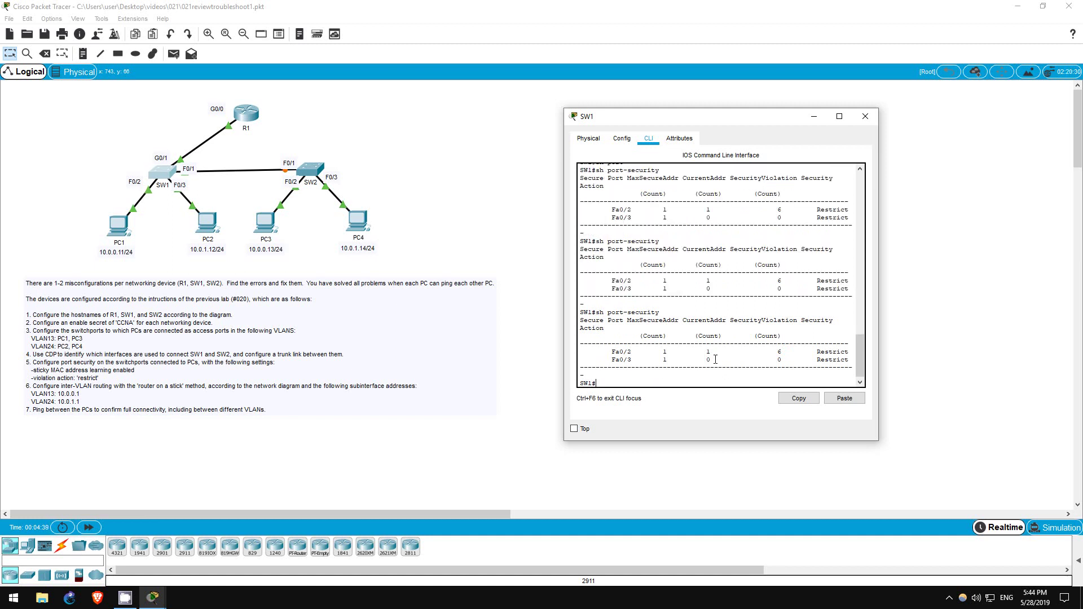
Step: Show SW1's running config and mark Fa0/2's static port-security MAC AAAA.AAAA.AAAA
type("sh run")
key("Return")
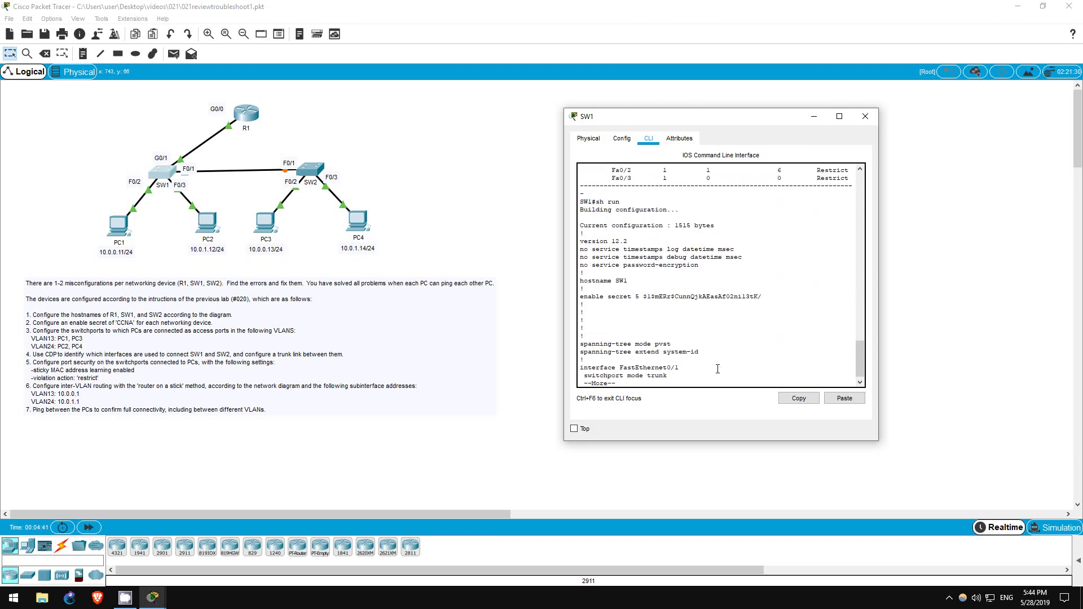
key("space")
key("q")
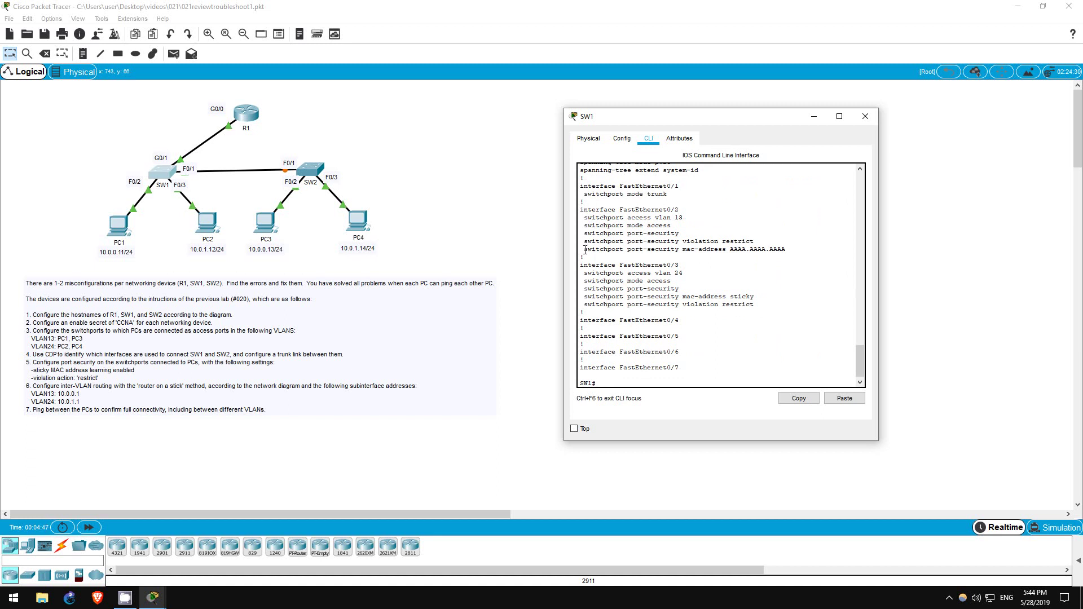
left_click_drag(585, 250, 796, 251)
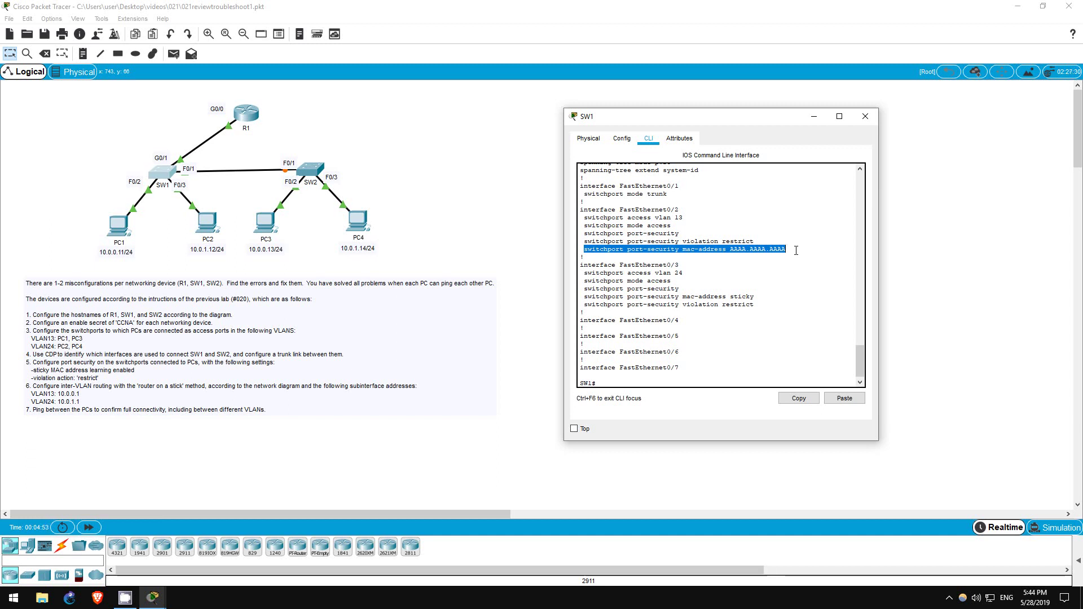
Step: On SW1's Fa0/2, remove the static port-security MAC address aaaa.aaaa.aaaa
left_click(796, 250)
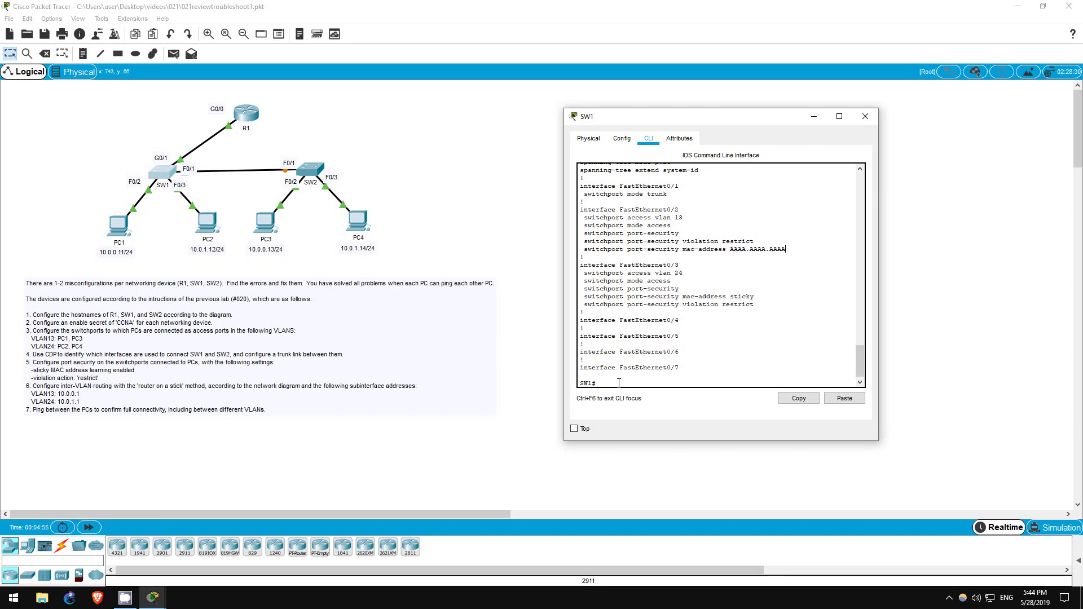
type("conf t")
key("Return")
type("int f0/2")
key("Return")
type("switch")
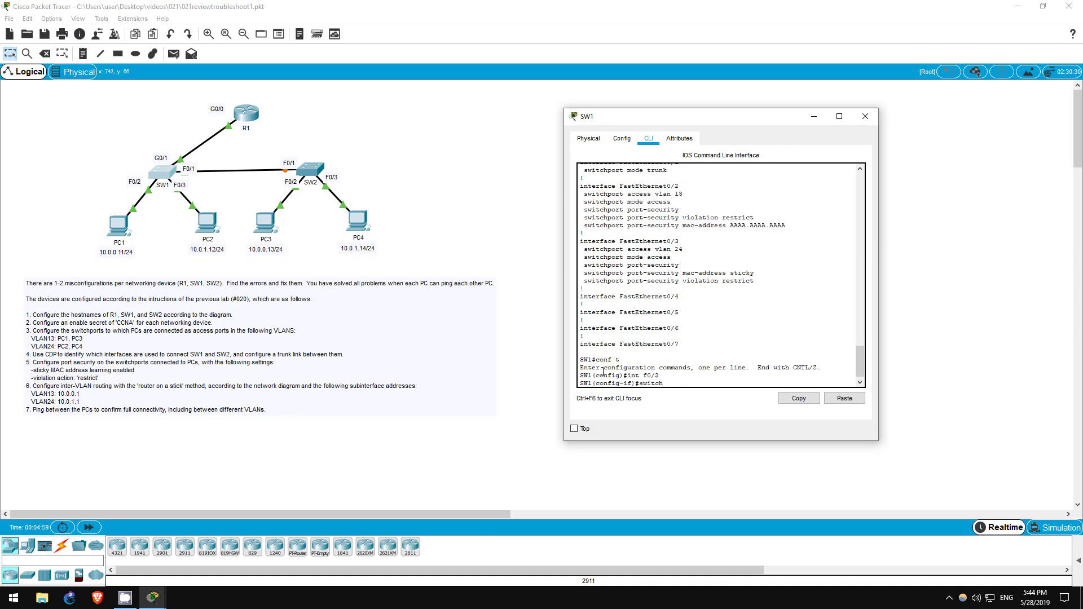
key("Tab")
key("BackSpace")
key("BackSpace")
key("BackSpace")
key("BackSpace")
key("BackSpace")
key("BackSpace")
key("BackSpace")
key("BackSpace")
key("BackSpace")
key("BackSpace")
type("no swit")
key("Tab")
type("port")
key("Tab")
type("mac")
key("Tab")
type("aaaa.aaaa.aaaa")
key("Return")
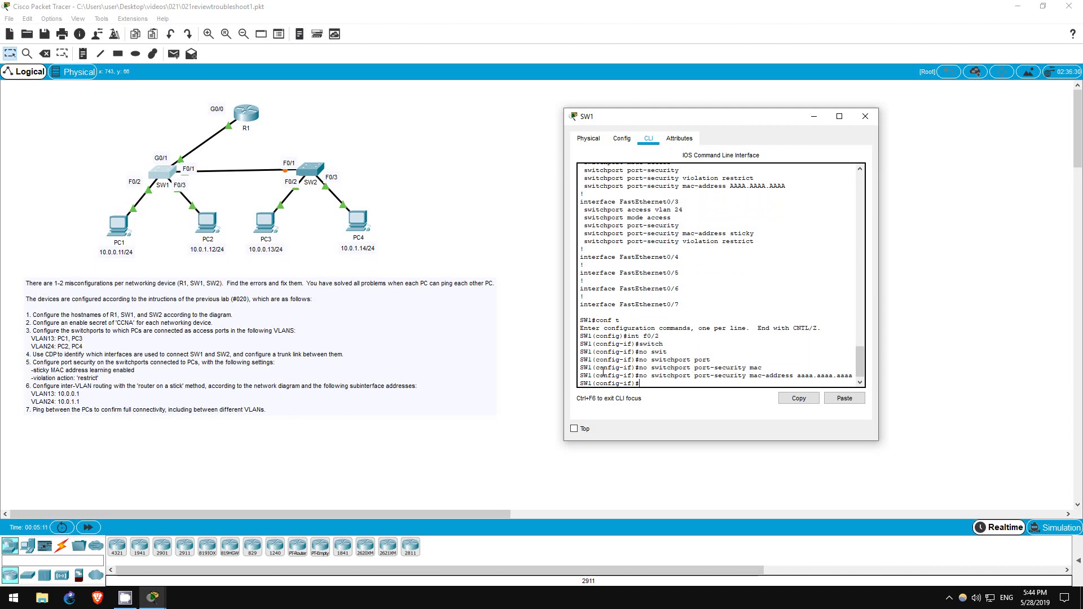
Step: Enable switchport port-security mac-address sticky on Fa0/2
type("switc")
key("Tab")
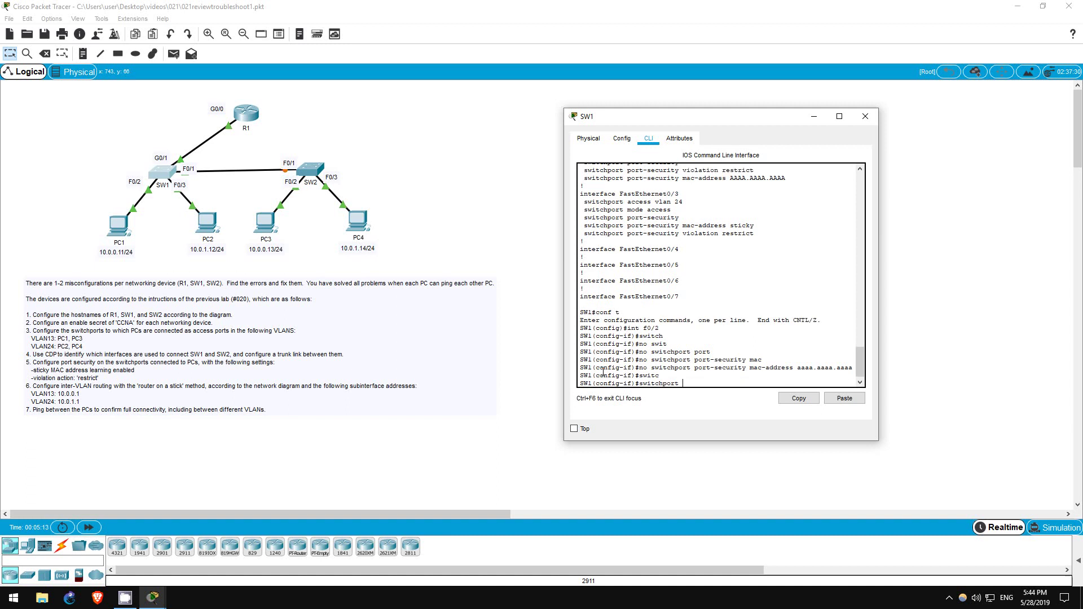
type("port")
key("Tab")
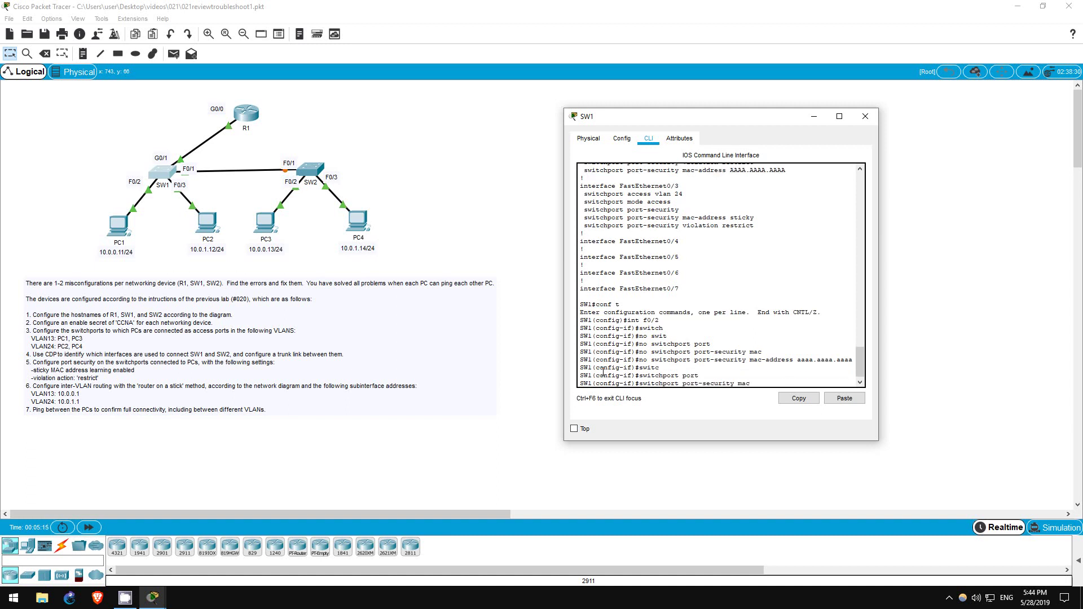
type("mac")
key("Tab")
type("sticky")
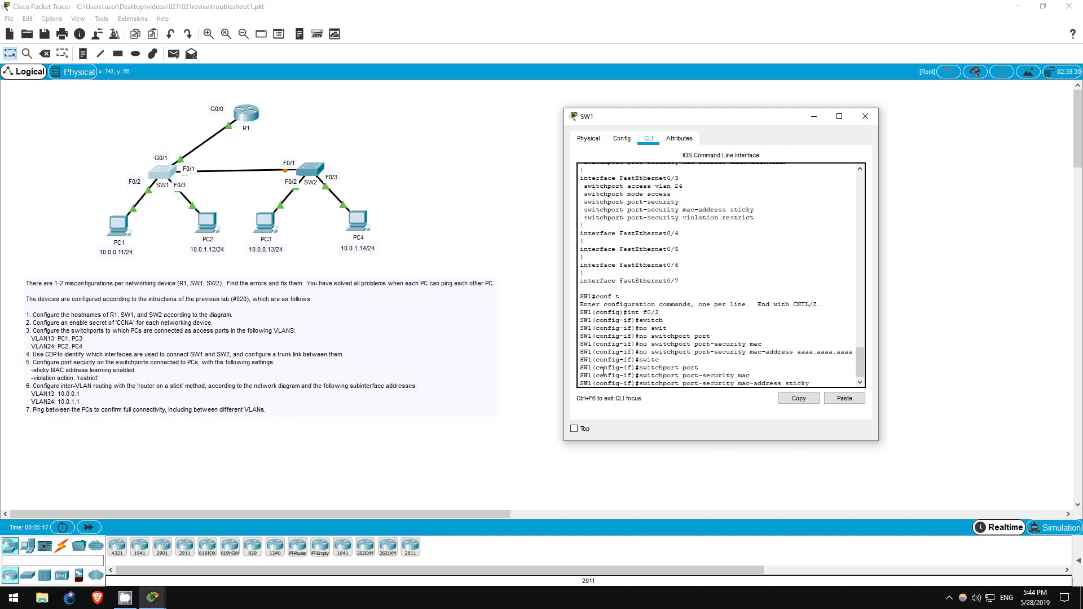
key("Return")
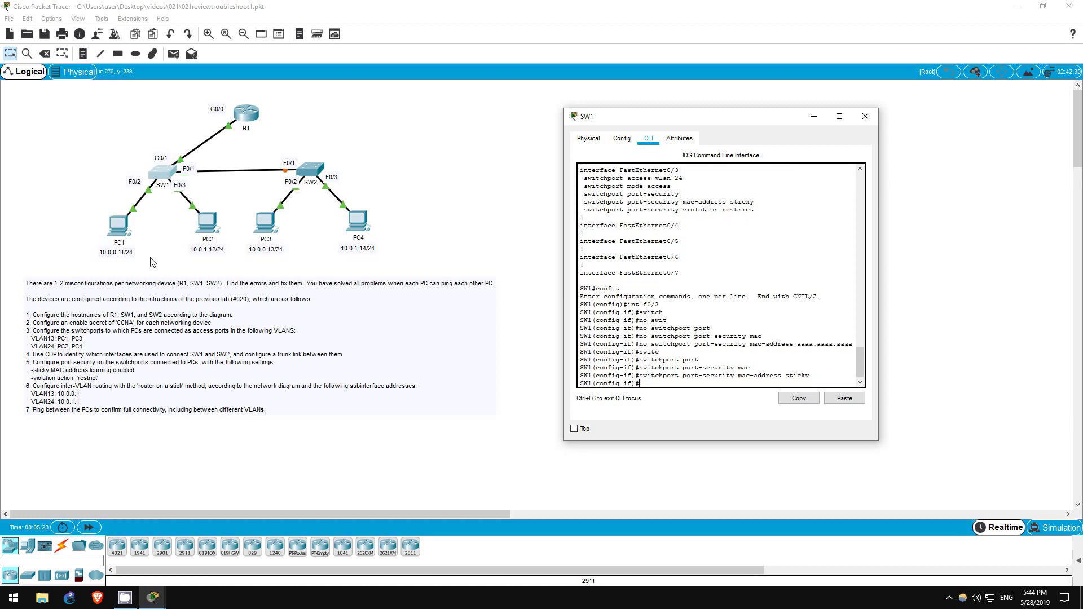
Step: Ping PC2 at 10.0.1.12 from PC1's Command Prompt again; it still times out
left_click(127, 232)
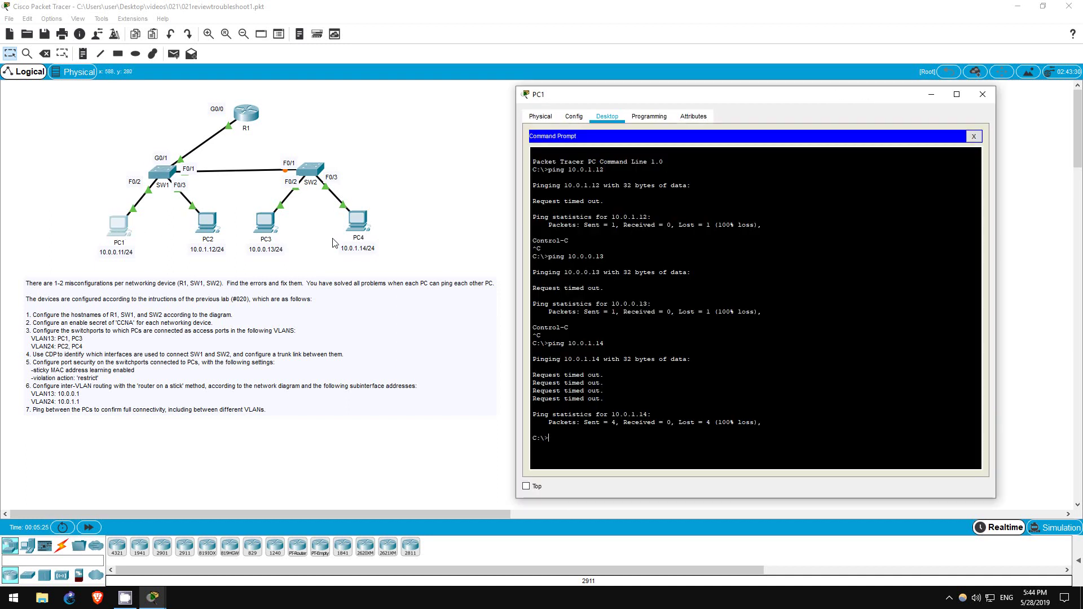
type("ping 10.0.1.12")
key("Return")
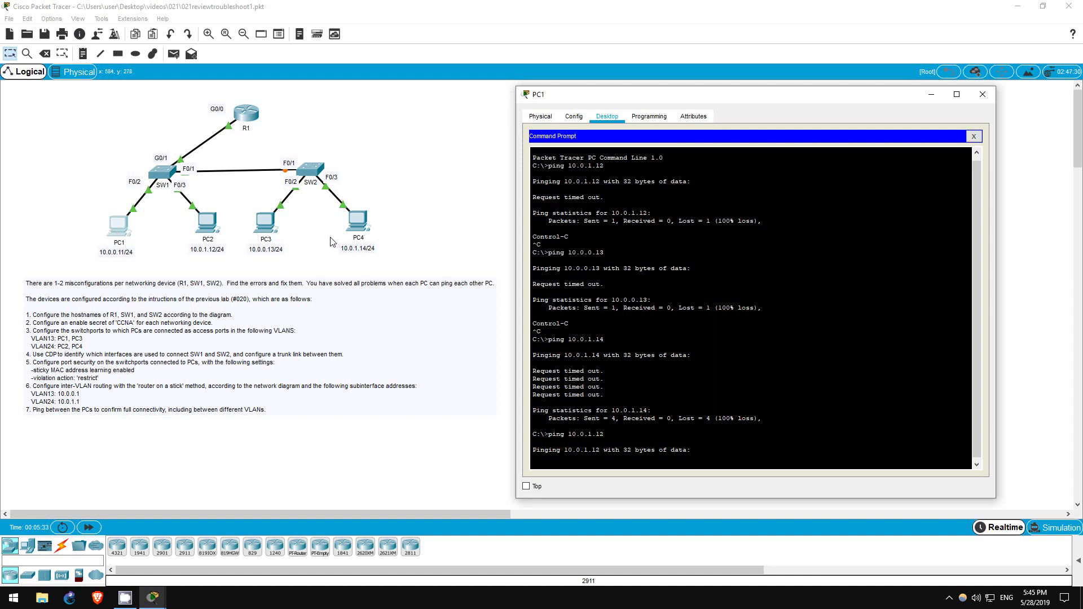
Step: Run 'do sh port-security' on SW1 and highlight Fa0/2's single learned address
left_click(160, 170)
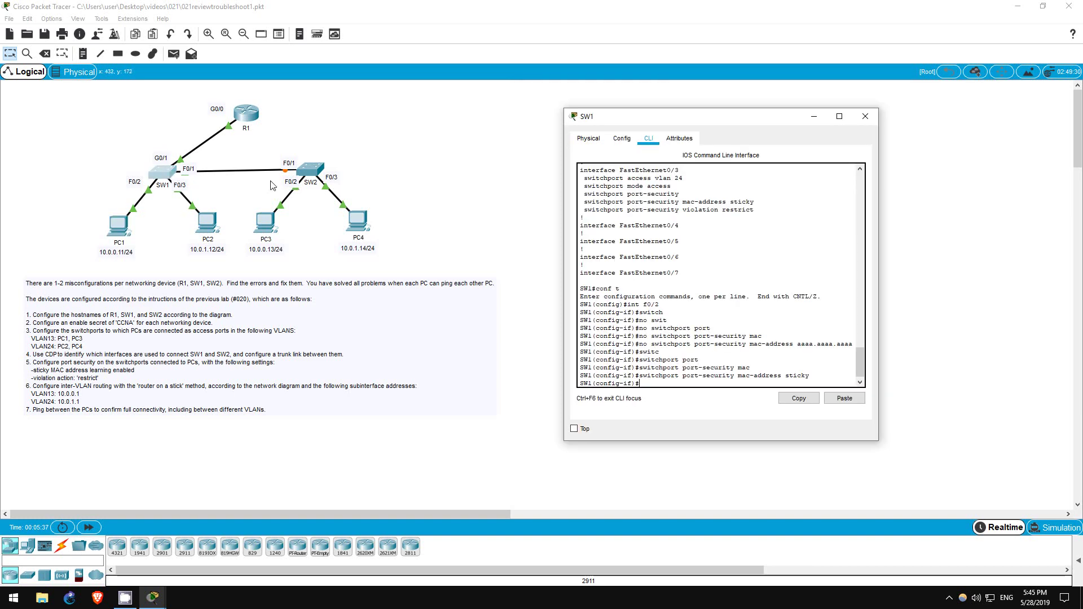
type("do sh port")
key("Tab")
key("Return")
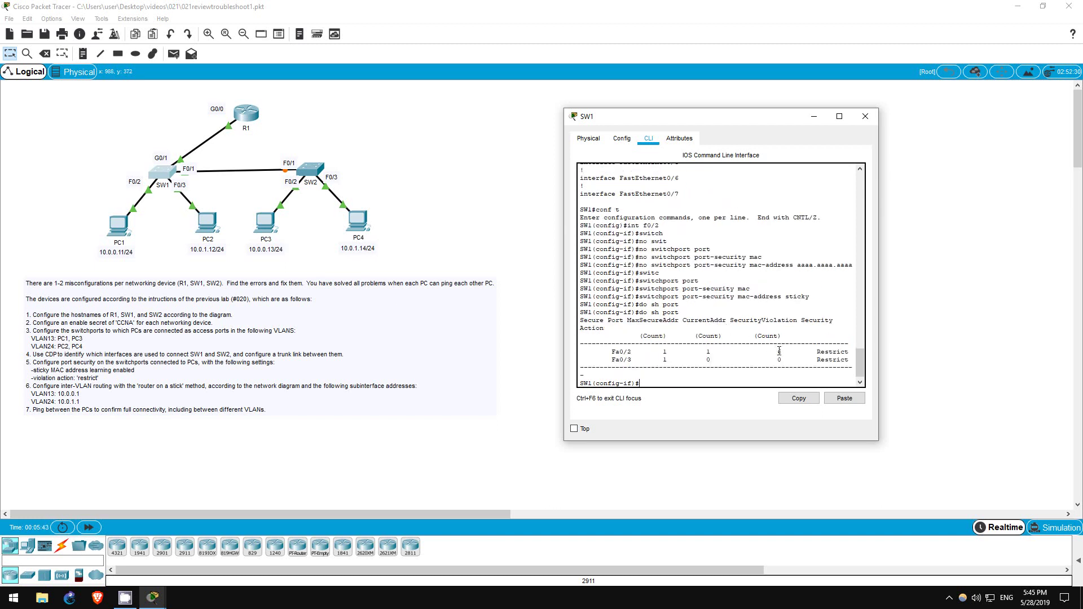
left_click_drag(777, 351, 788, 350)
Step: Open R1's CLI and enter privileged mode with the enable password
left_click(253, 118)
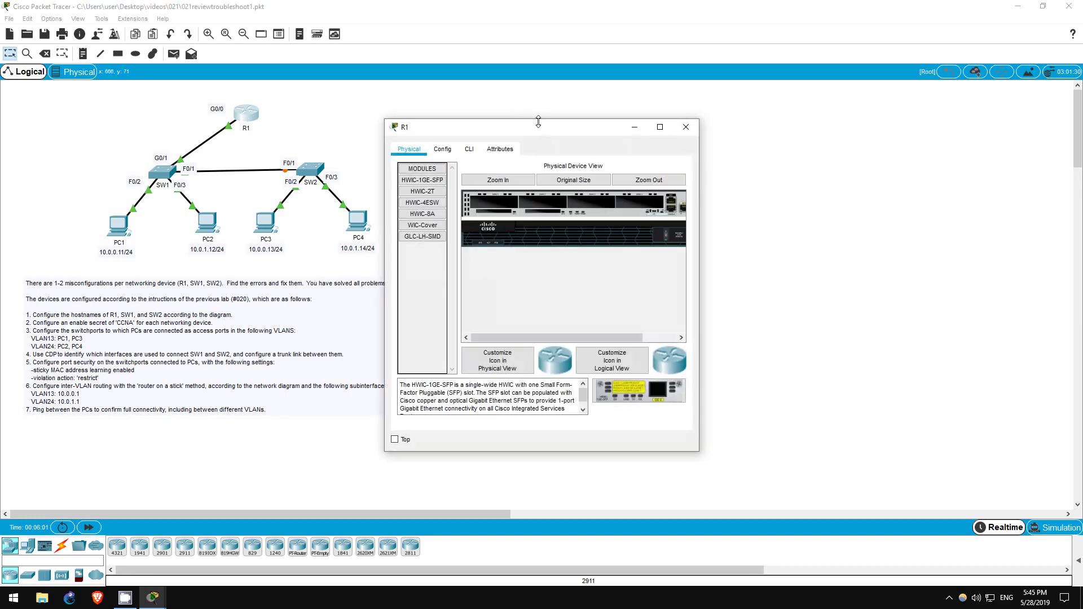
left_click_drag(536, 132, 690, 134)
left_click(633, 154)
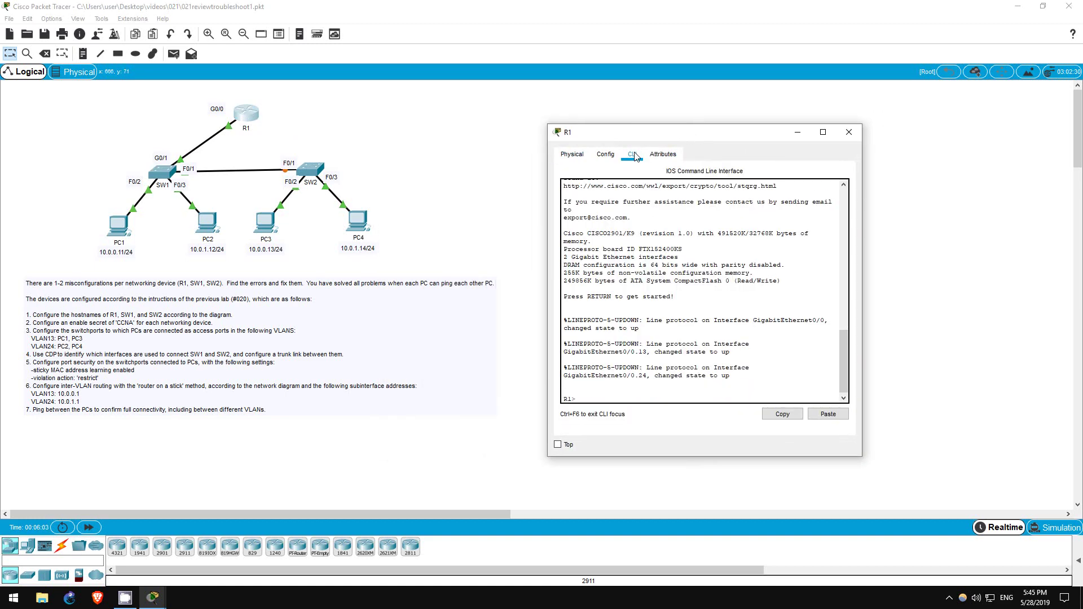
type("en")
key("Return")
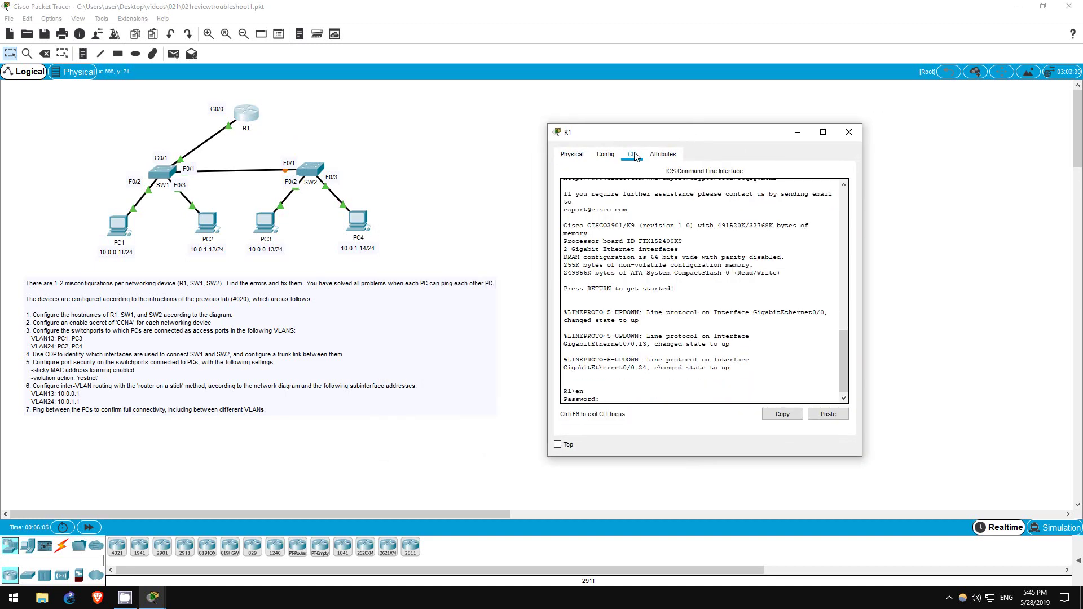
type("CCNA")
key("Return")
Step: Show R1's running config, highlighting G0/0.13's 10.0.0.2 address and G0/0.24's dot1Q 2 encapsulation
type("sh run")
key("Return")
key("space")
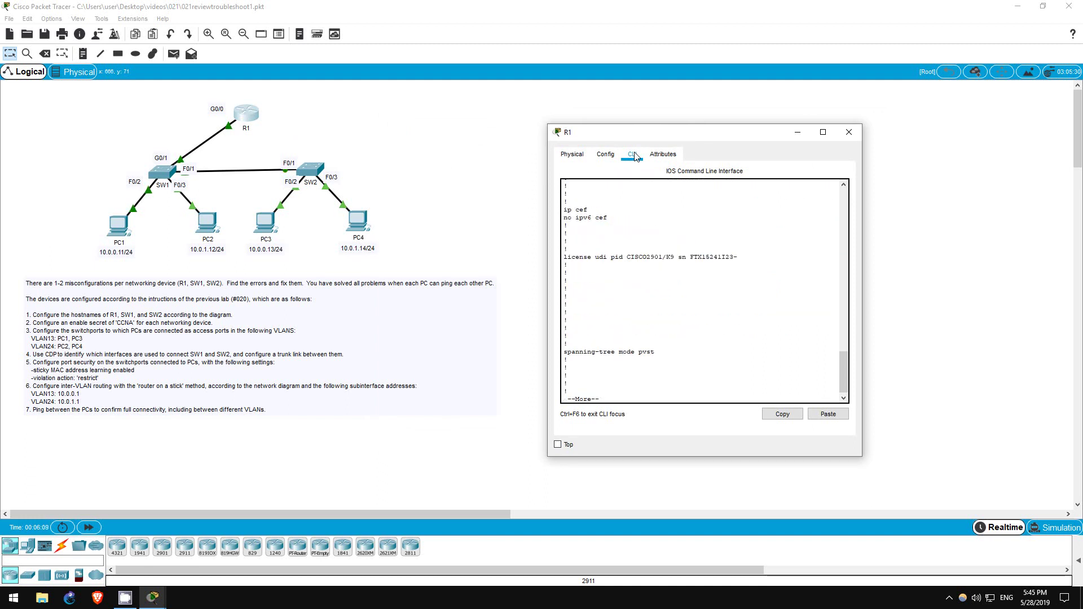
key("space")
key("q")
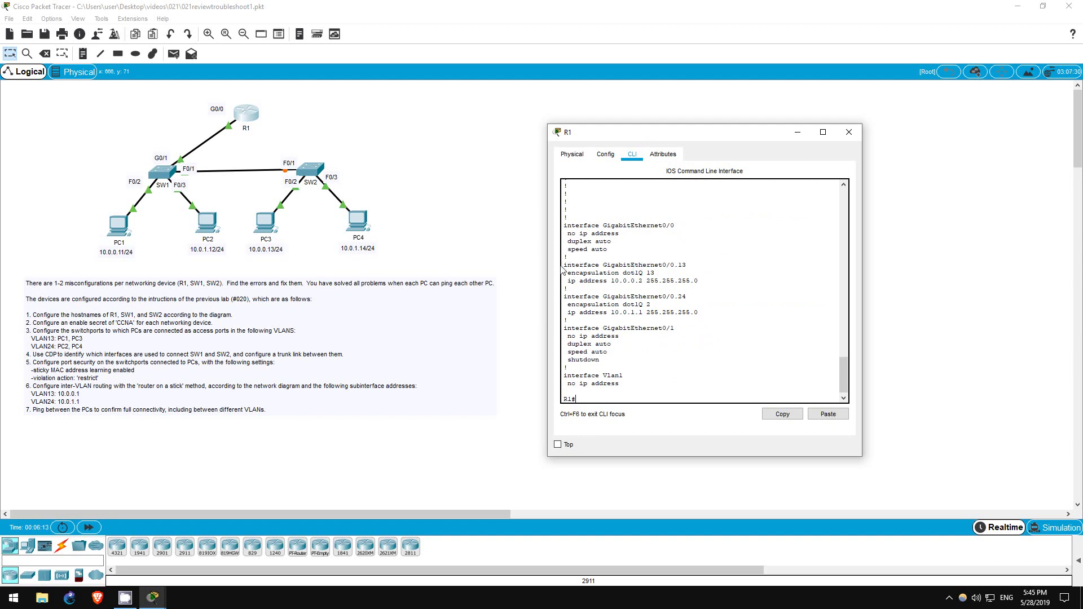
left_click_drag(564, 263, 700, 313)
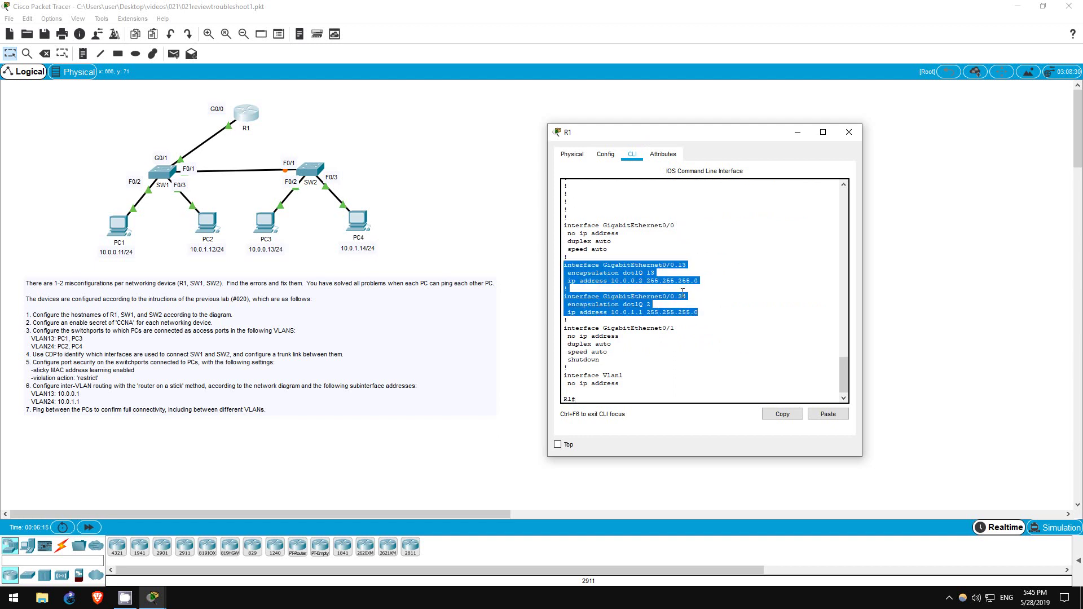
left_click(633, 288)
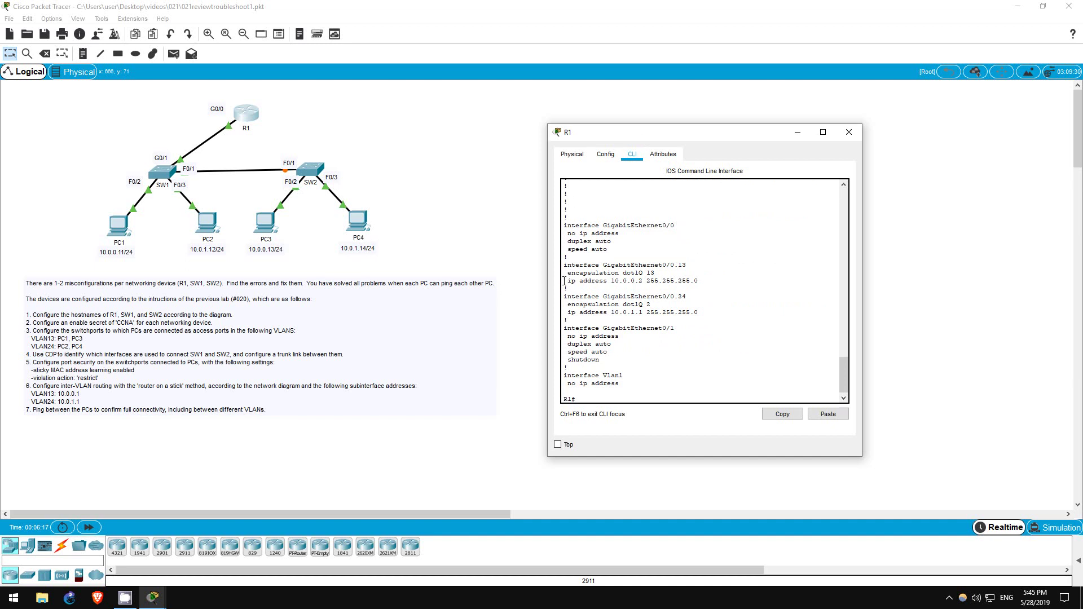
left_click_drag(564, 280, 644, 278)
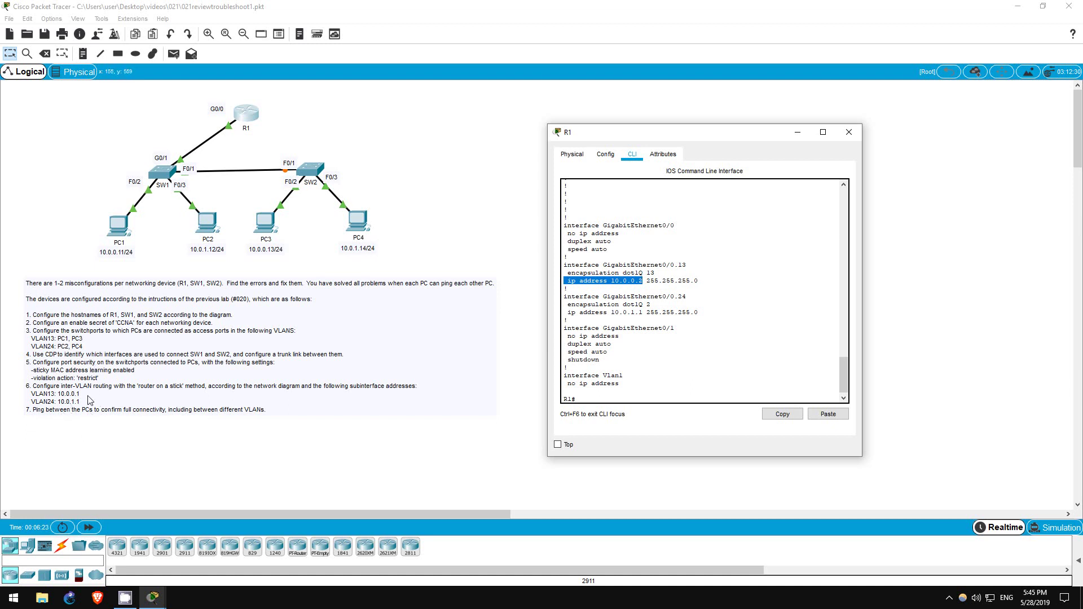
left_click(630, 285)
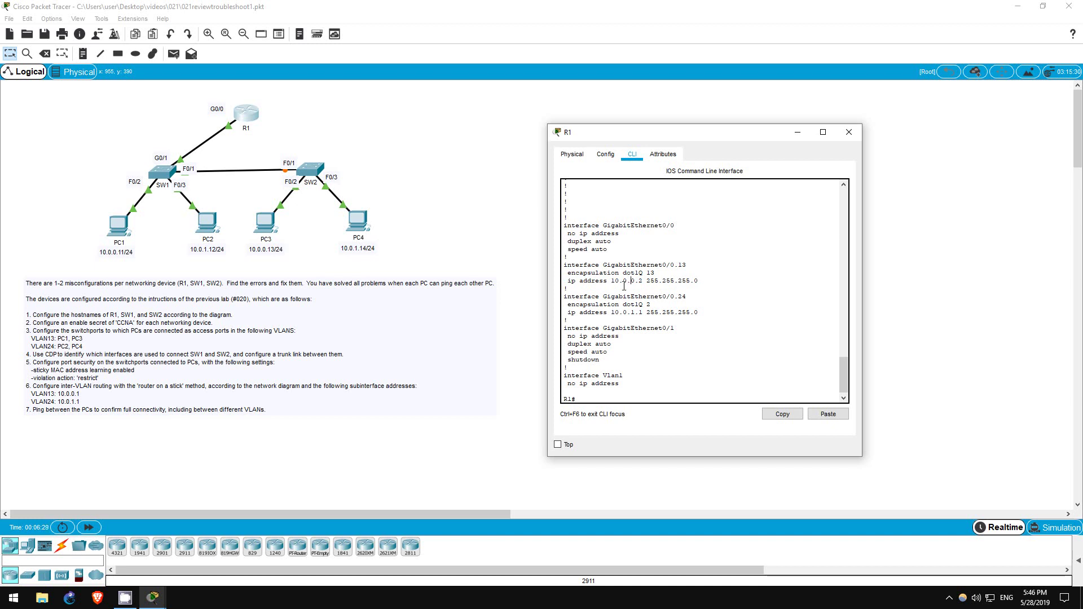
left_click_drag(565, 305, 669, 302)
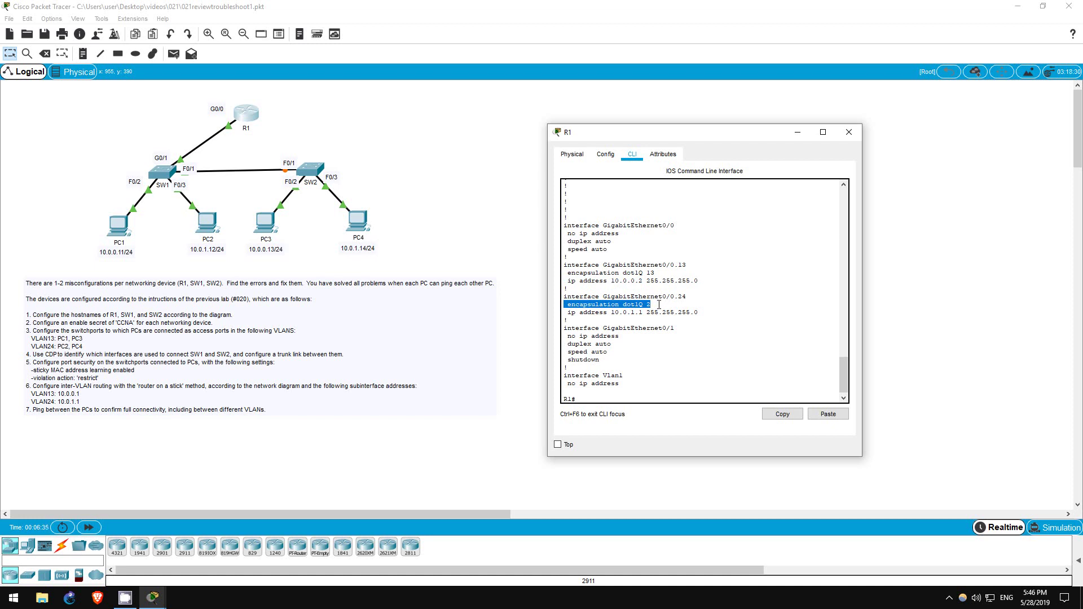
left_click(659, 305)
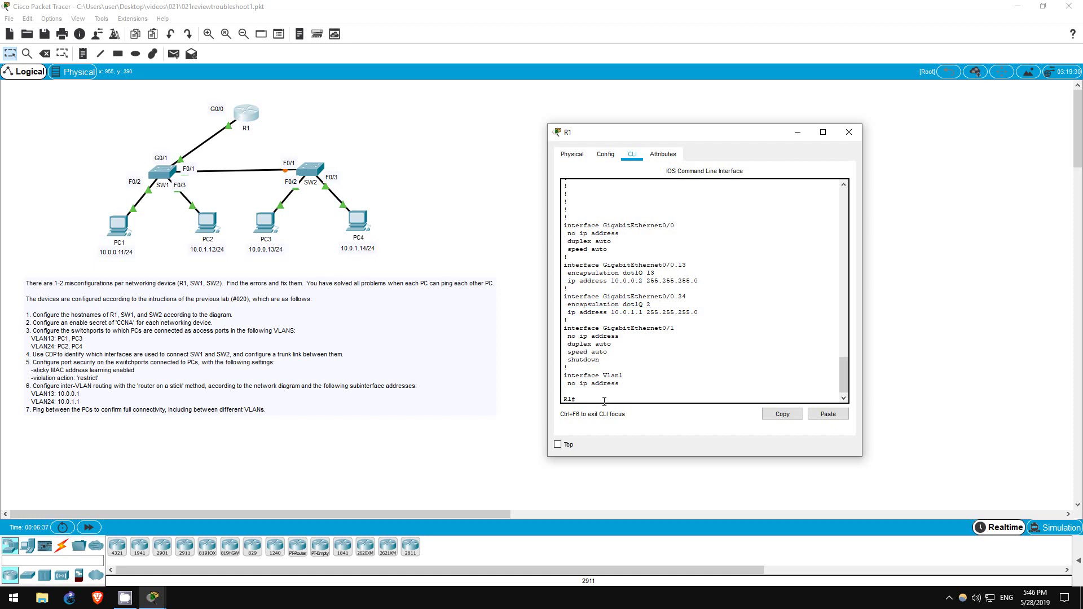
Step: Give R1's subinterface G0/0.13 the address 10.0.0.1 255.255.255.0
type("conf t")
key("Return")
type("int g00")
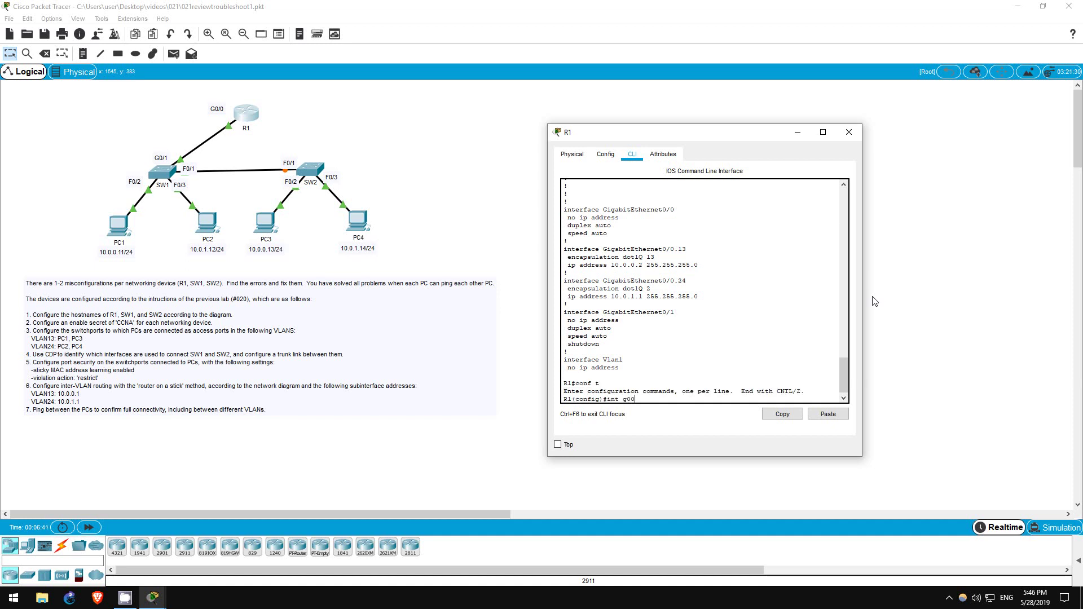
key("BackSpace")
type("/0.13")
key("Return")
type("ip add 10.0.0.1 255.255.255.0")
key("Return")
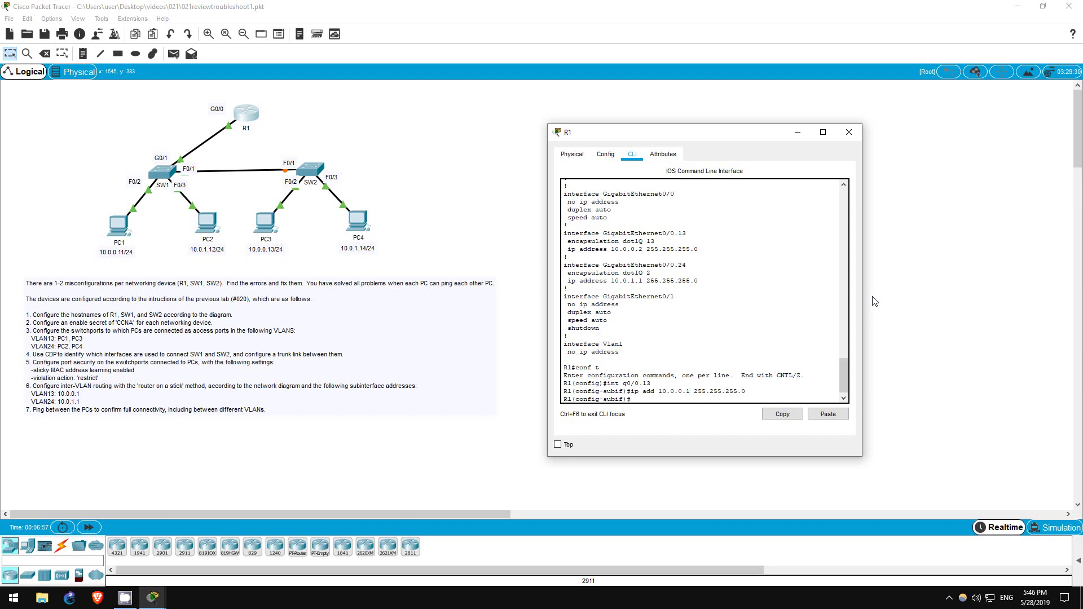
Step: Set subinterface G0/0.24 to encapsulation dot1Q 24
type("g0/0.24")
key("Return")
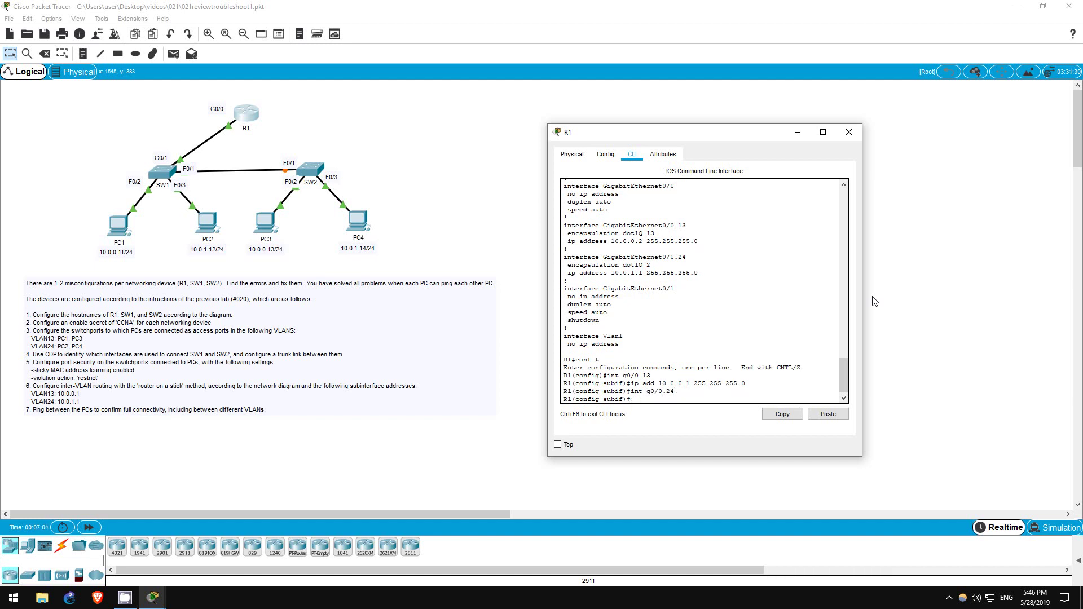
type("encap")
key("Tab")
type("dot")
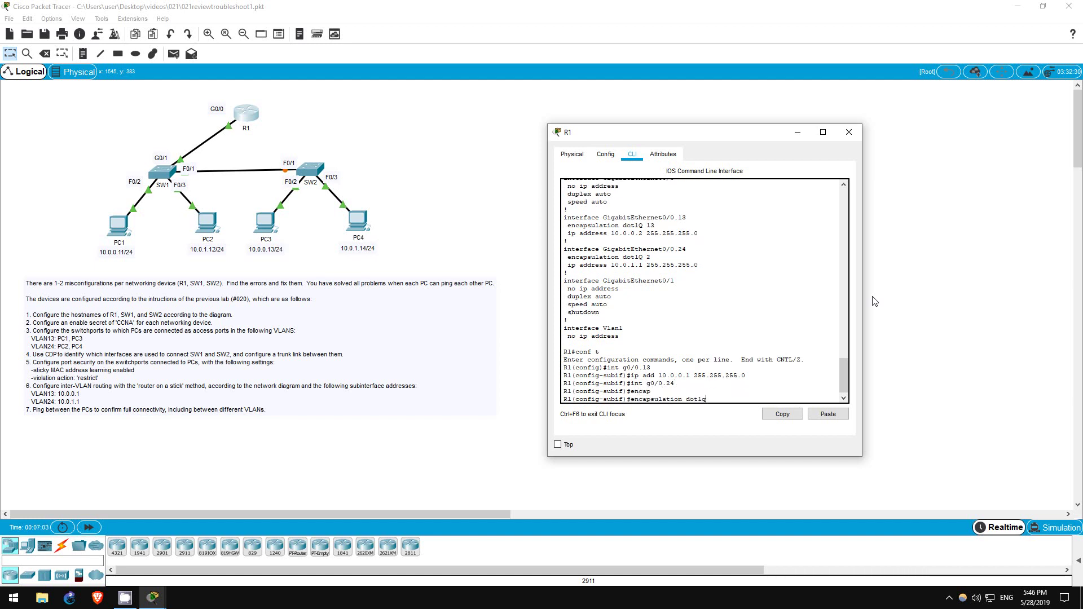
type("1q 24")
key("Return")
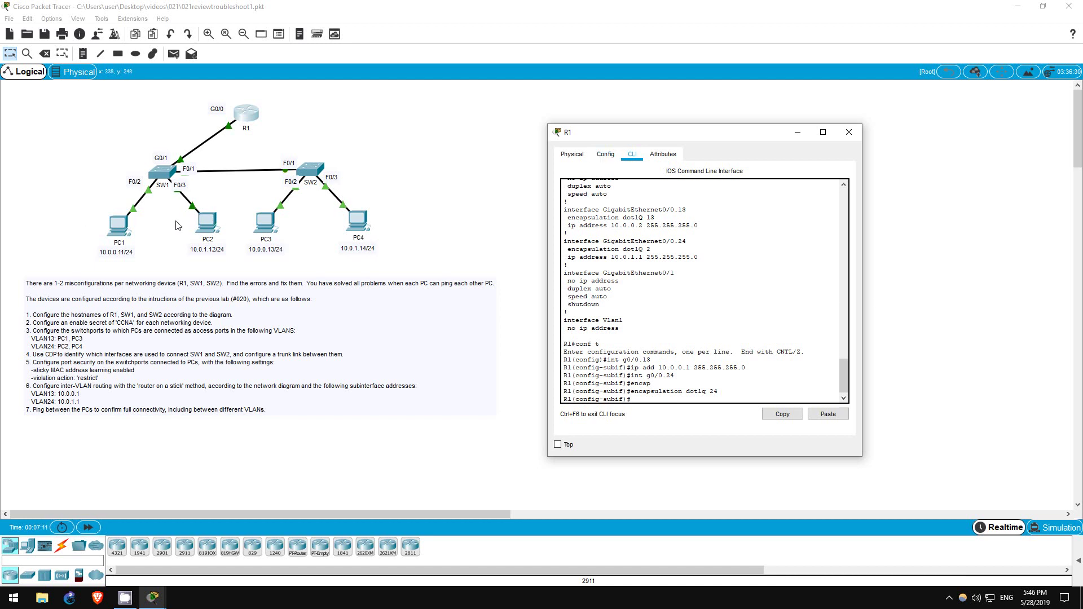
Step: Ping PC2 at 10.0.1.12 from PC1, which now gets replies
left_click(127, 224)
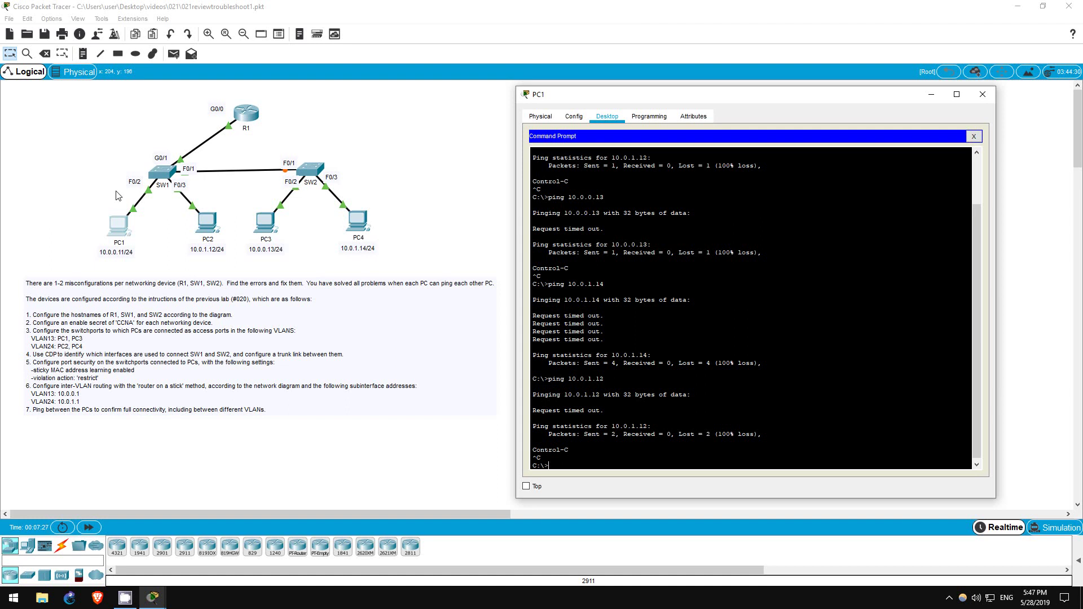
type("ing 10.0.1.12")
key("Return")
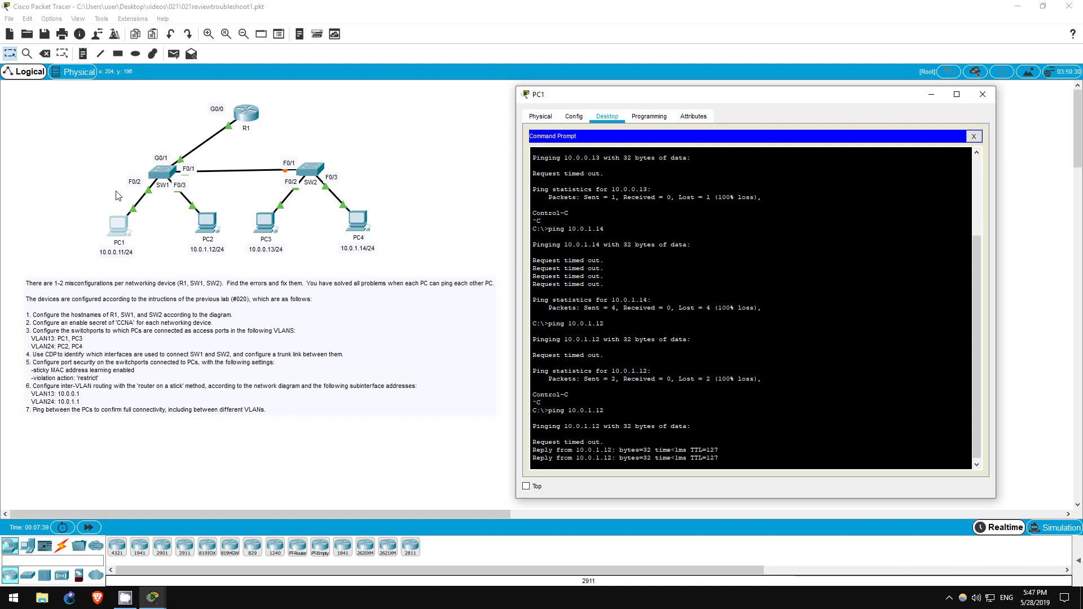
Step: Ping PC3 at 10.0.0.13, which still times out, and stop it with Ctrl+C
key("Return")
key("Up")
key("BackSpace")
key("BackSpace")
key("BackSpace")
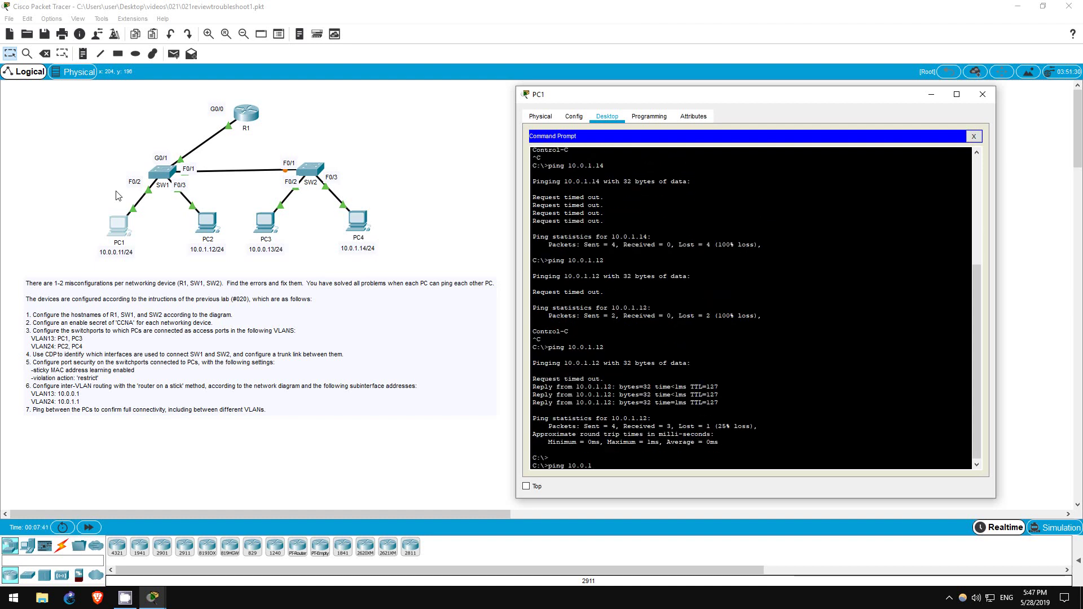
type("0.13")
key("Return")
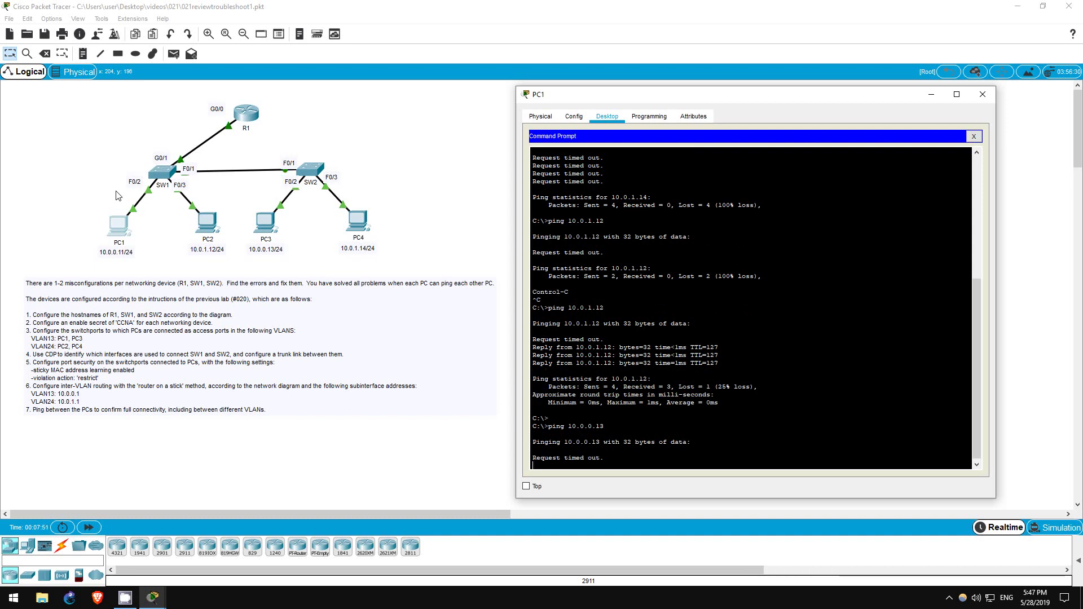
key("ctrl+c")
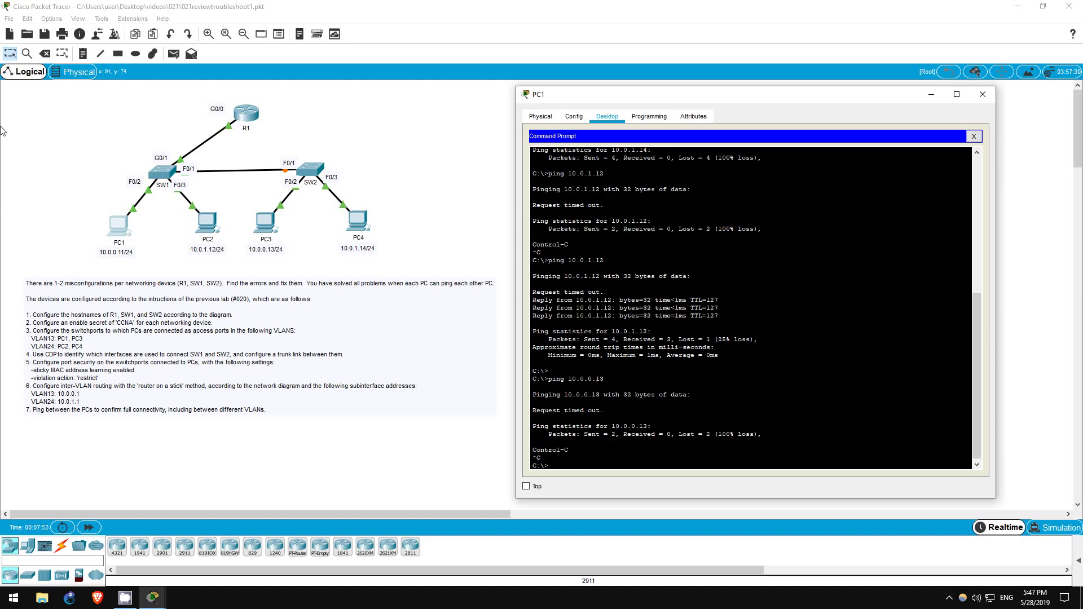
Step: Open SW2's CLI and enter privileged mode with the enable password
left_click(310, 168)
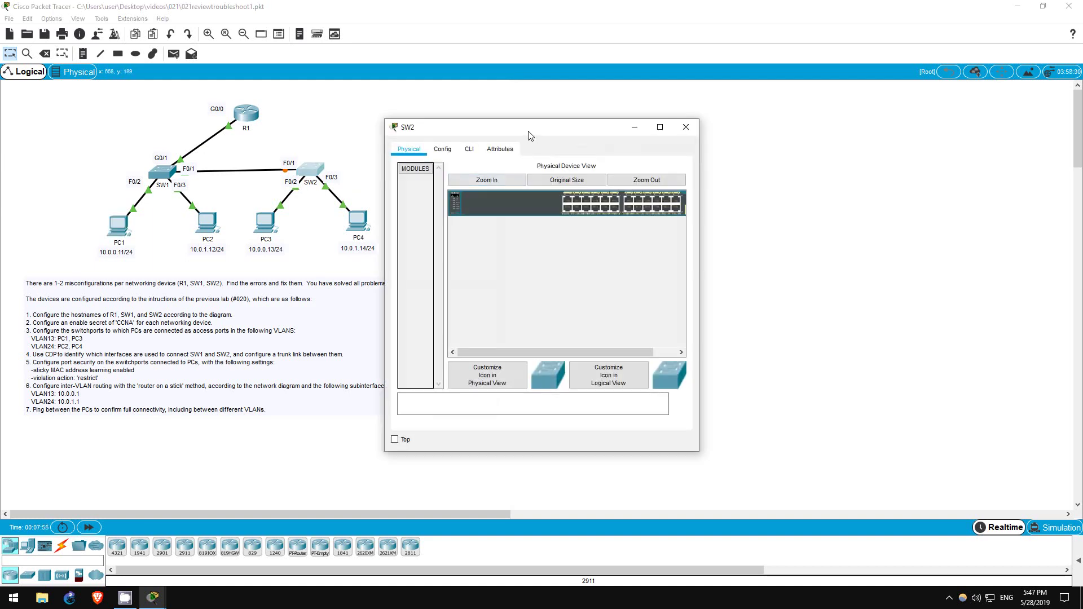
left_click(576, 151)
key("Return")
type("en")
key("Return")
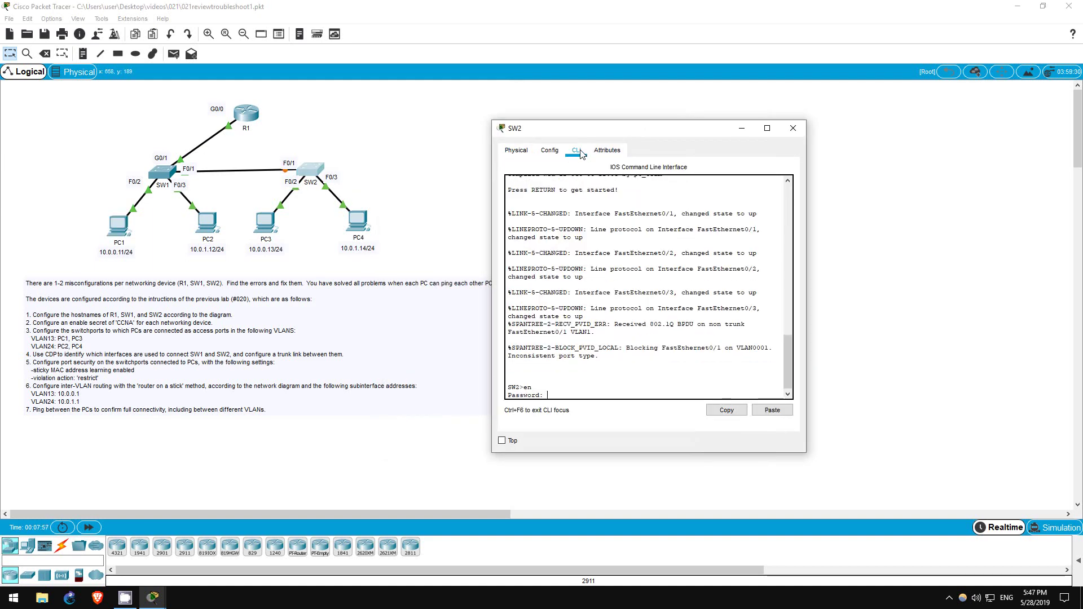
type("CCNA")
key("Return")
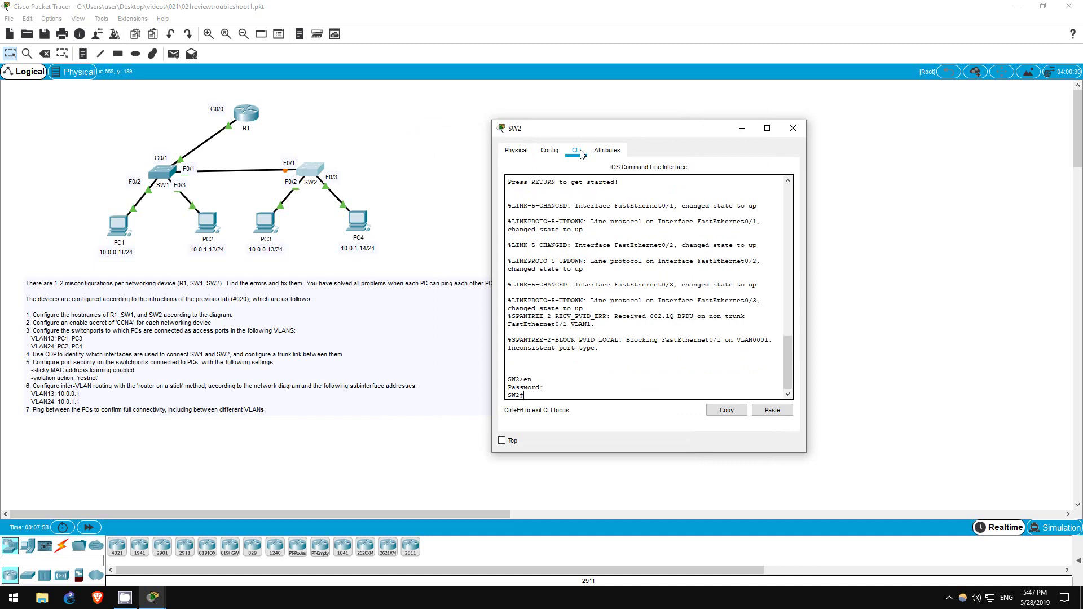
Step: Run 'sh int trunk' on SW2 and note that no trunks are listed
left_click_drag(604, 129, 689, 118)
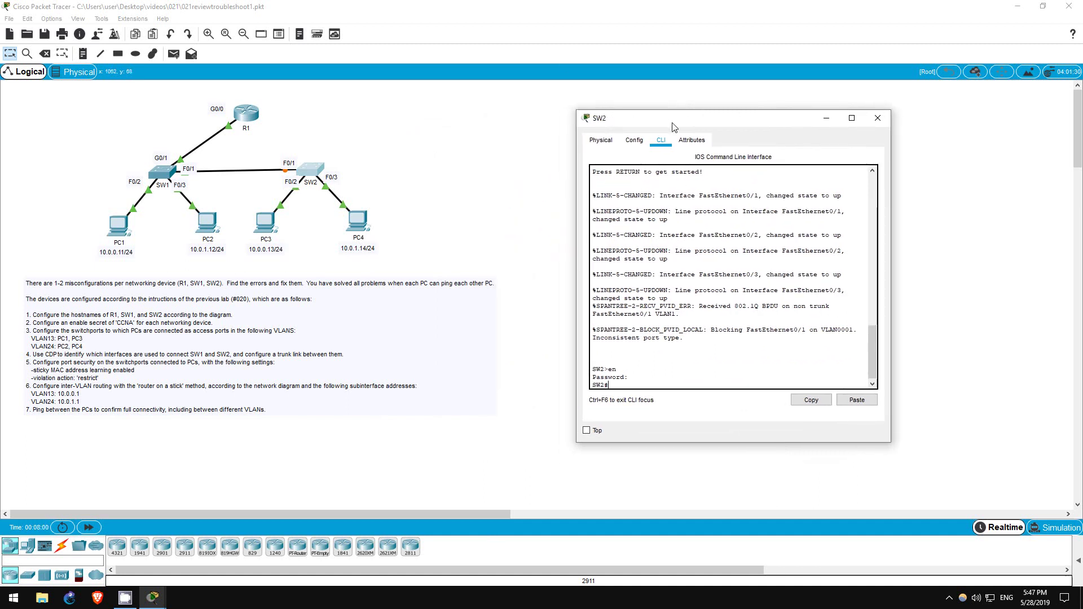
type("sh int trunk")
key("Return")
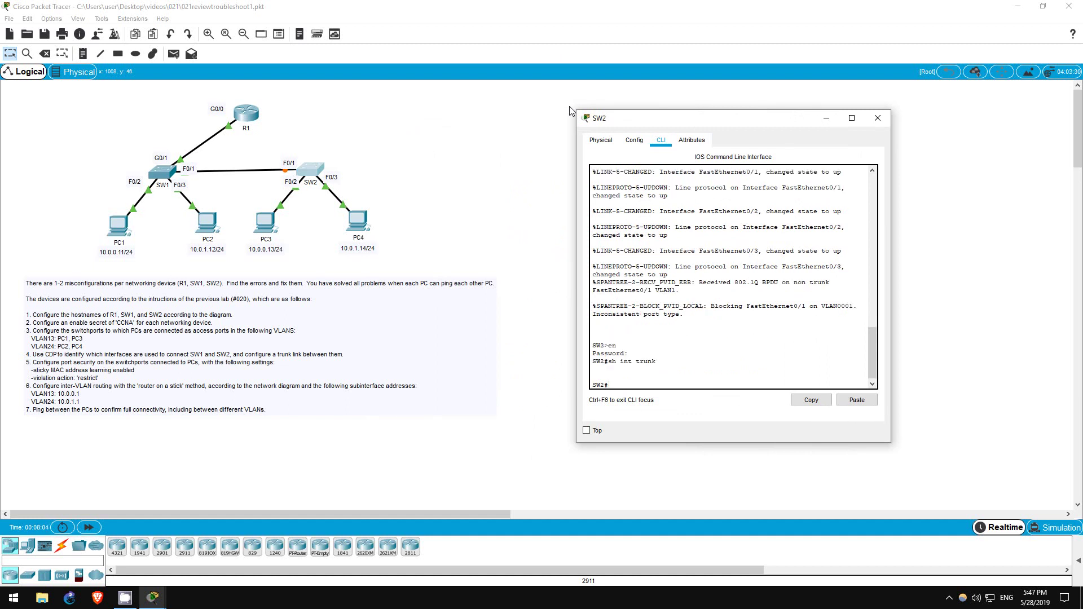
left_click_drag(659, 362, 640, 385)
left_click(639, 384)
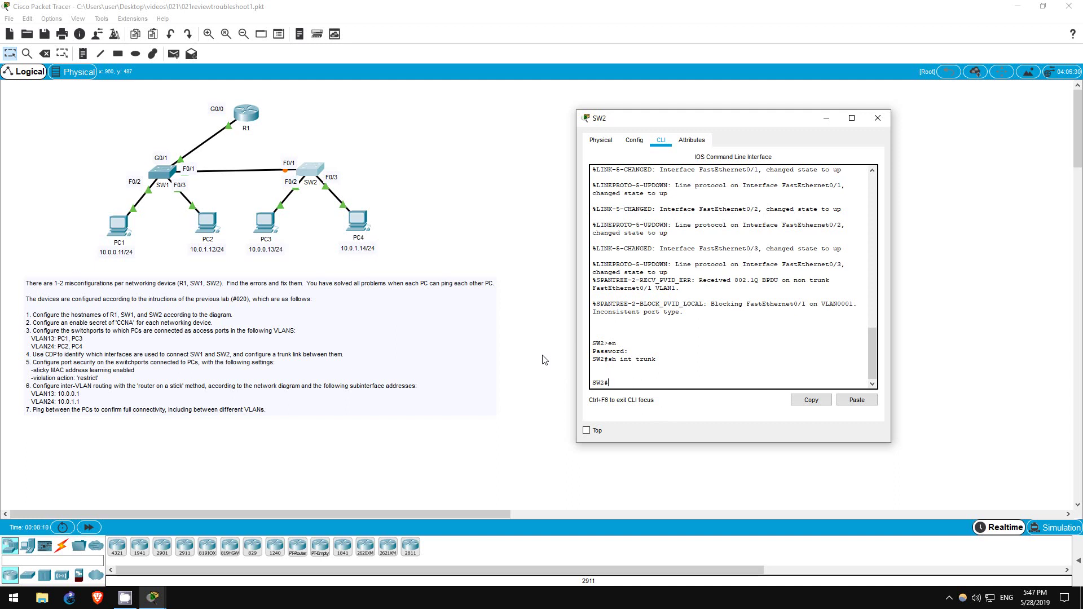
Step: Show F0/1's switchport details and mark its static access mode on VLAN 1
type("sh int")
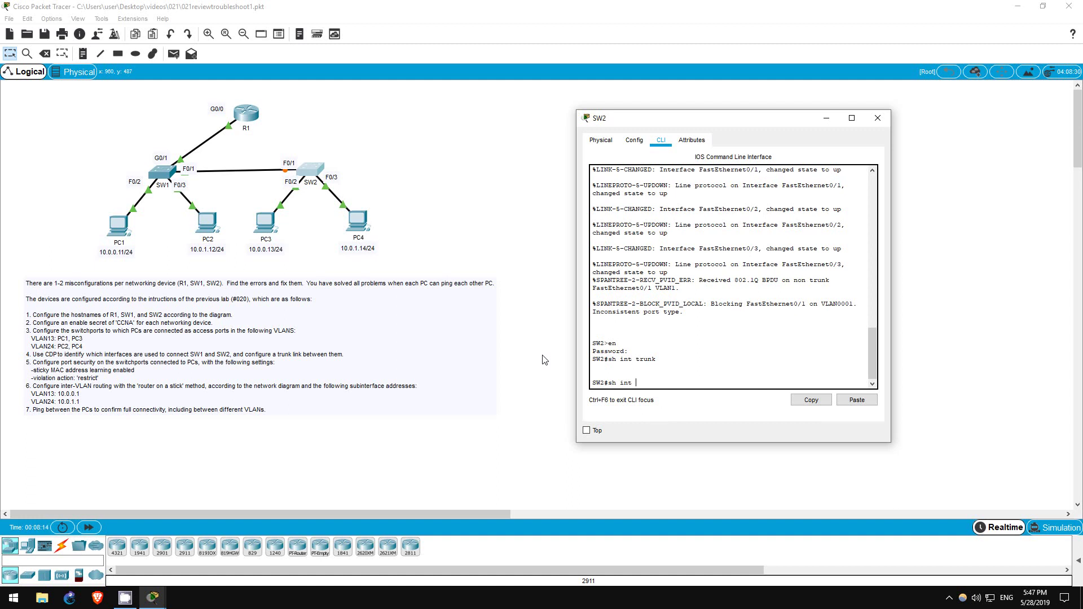
type(" f0/1 swit")
key("Tab")
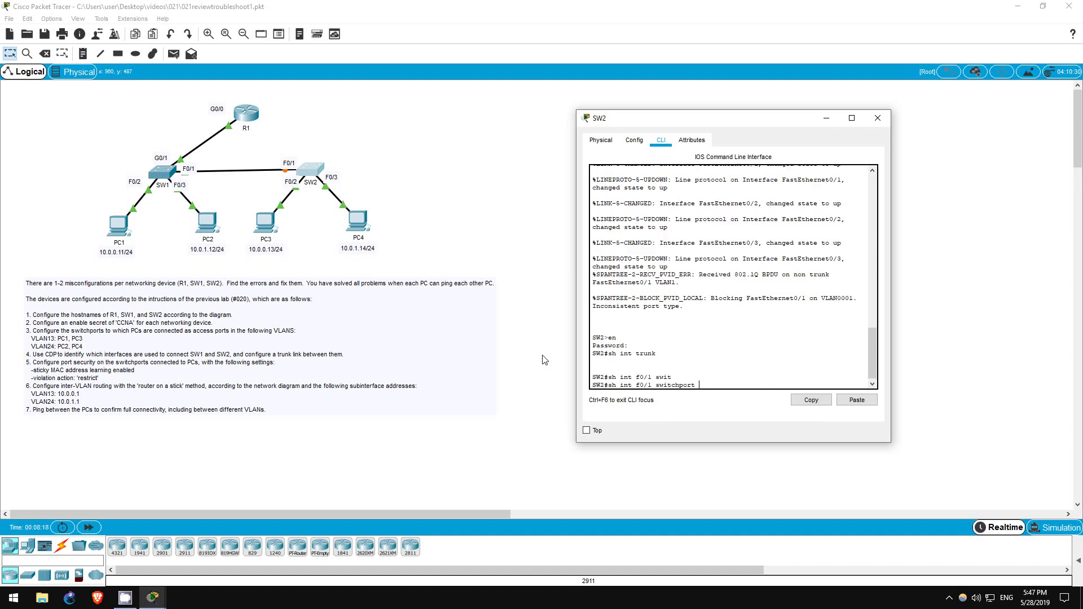
key("Return")
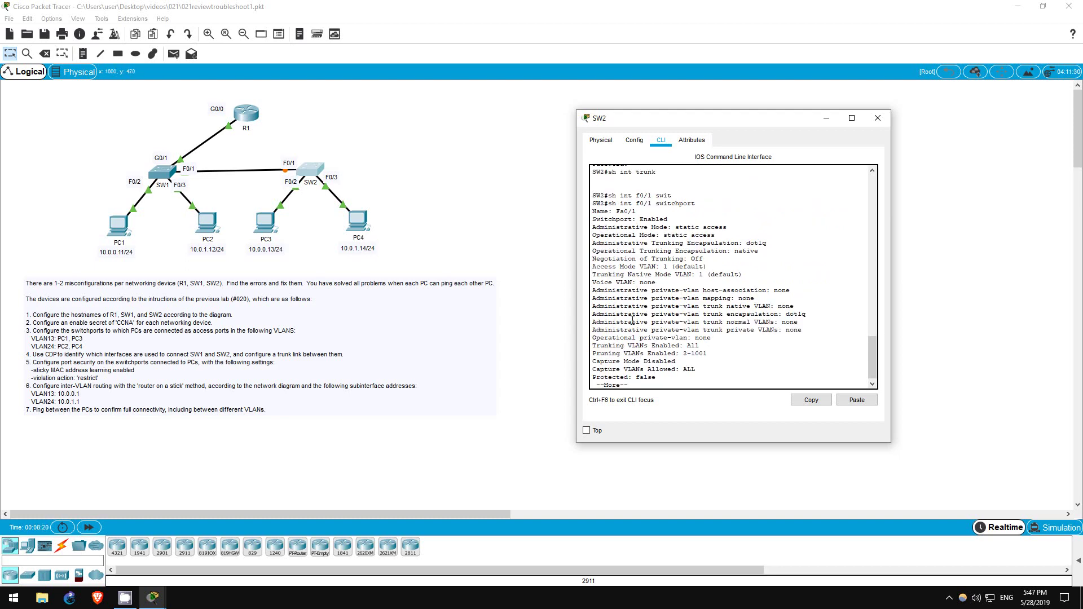
key("space")
scroll(873, 350, "up", 1)
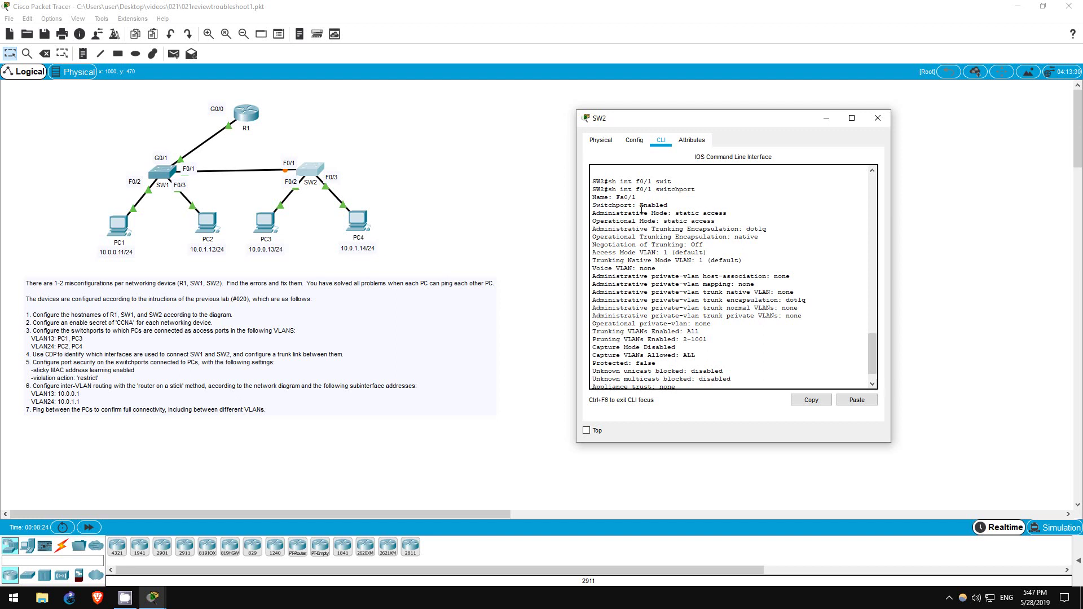
left_click_drag(593, 212, 732, 220)
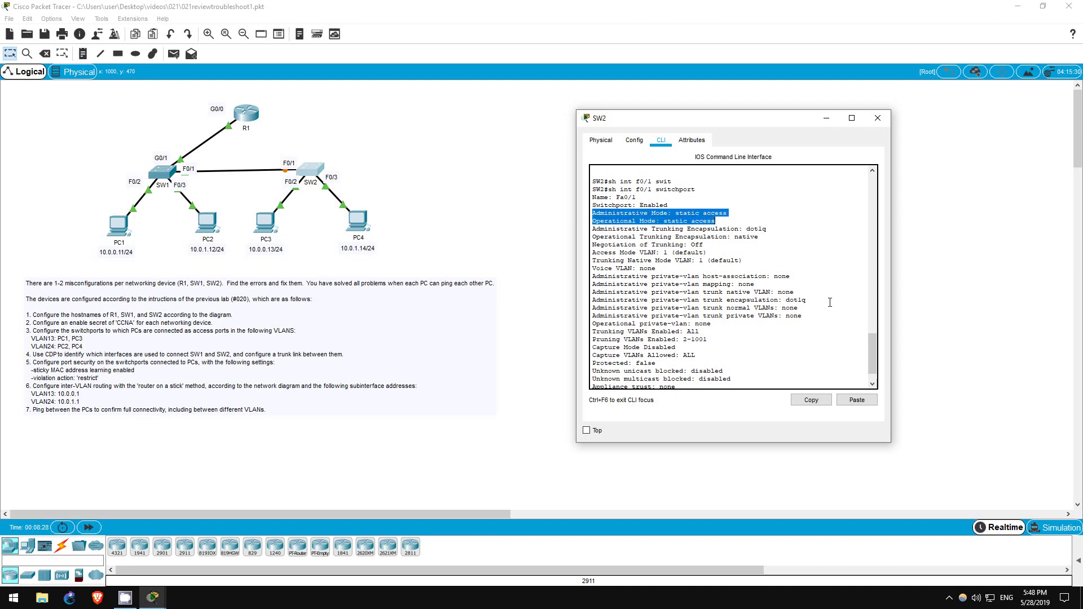
scroll(874, 356, "down", 1)
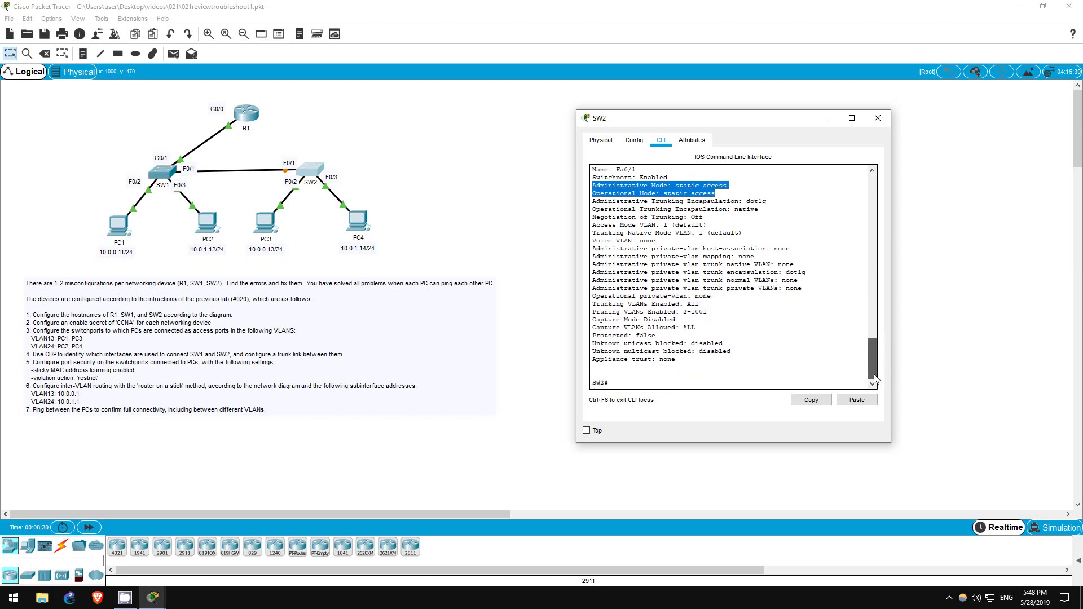
Step: Configure SW2's interface F0/1 with switchport mode trunk
left_click(632, 368)
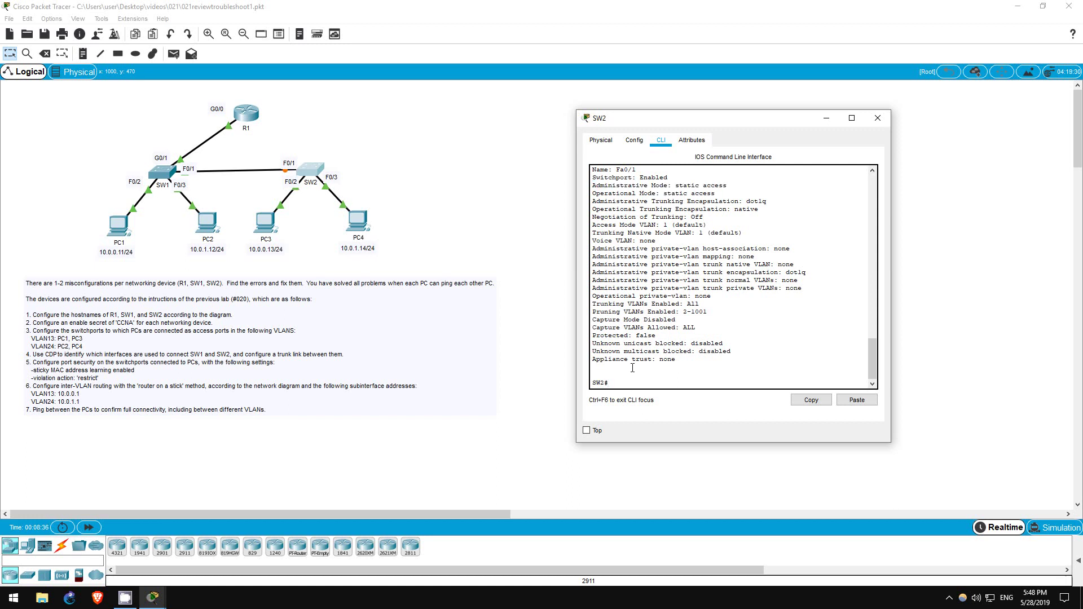
type("conf t")
key("Return")
type("int f0/")
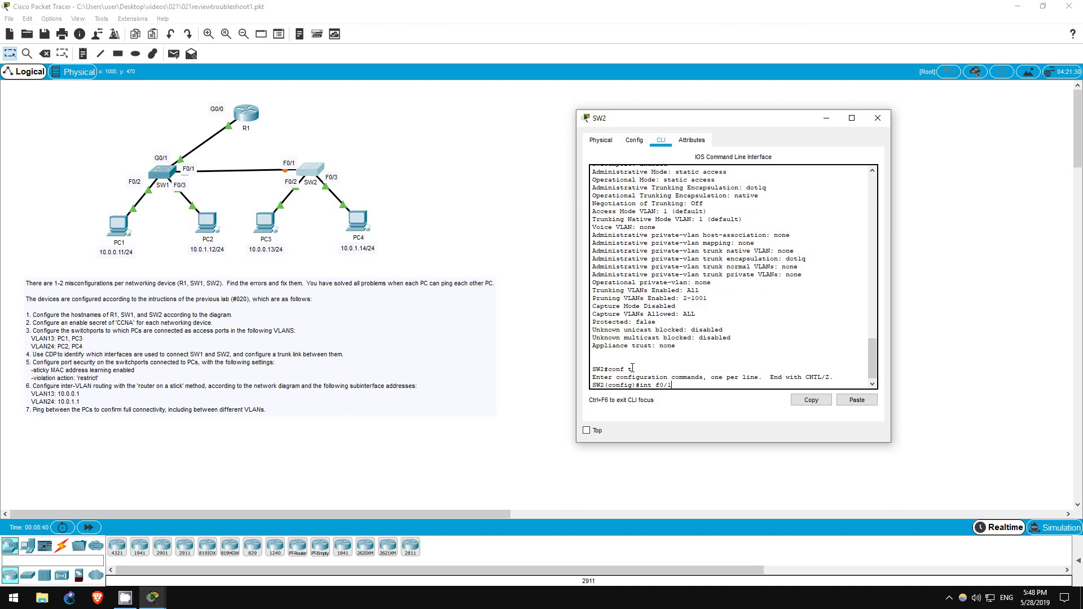
type("1")
key("Return")
type("switch mode trunk")
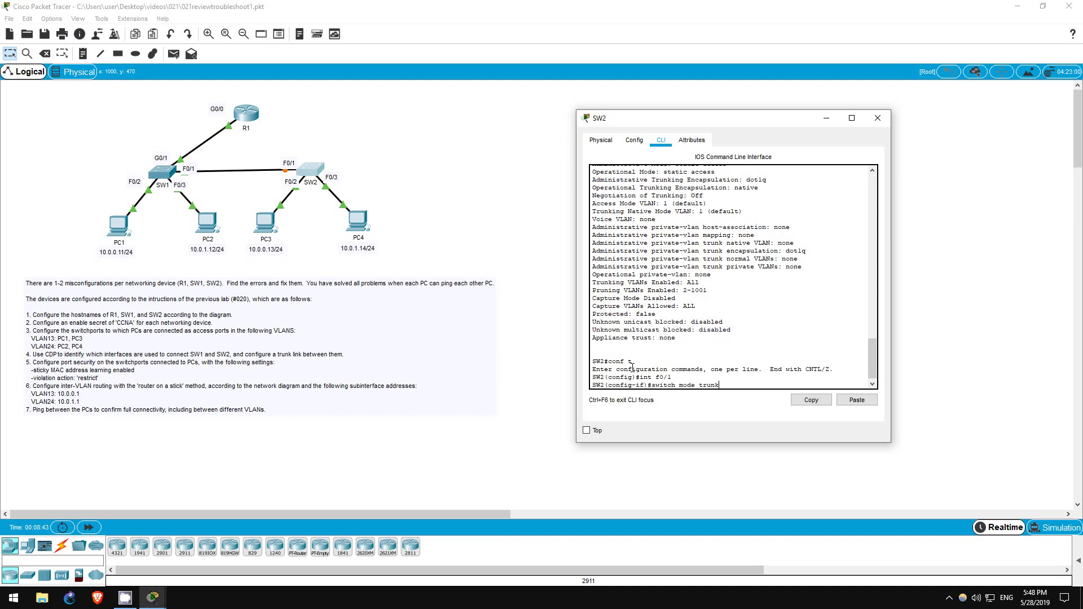
key("Return")
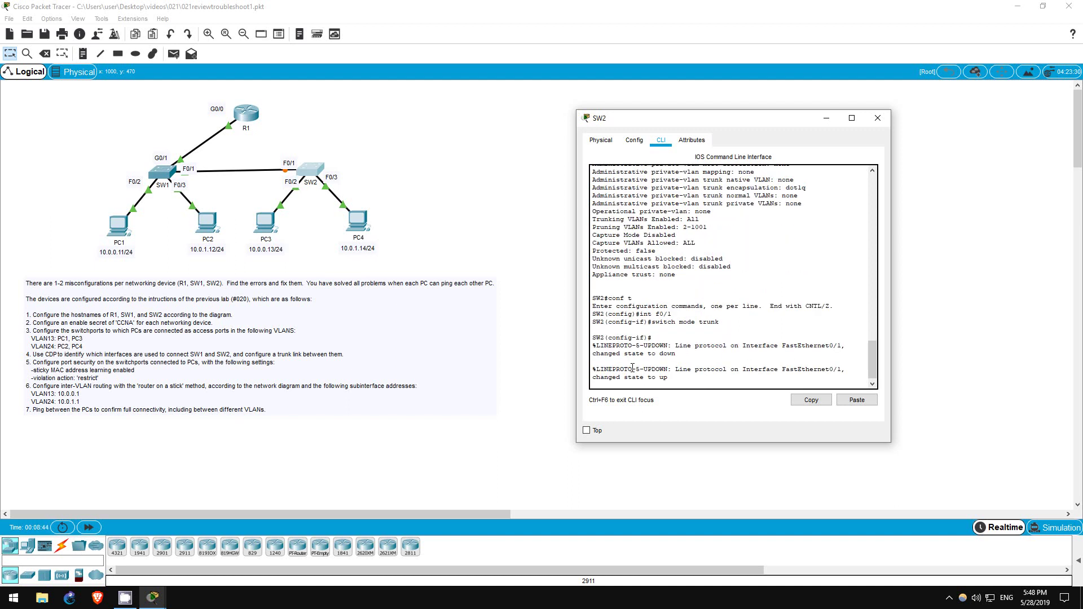
key("Return")
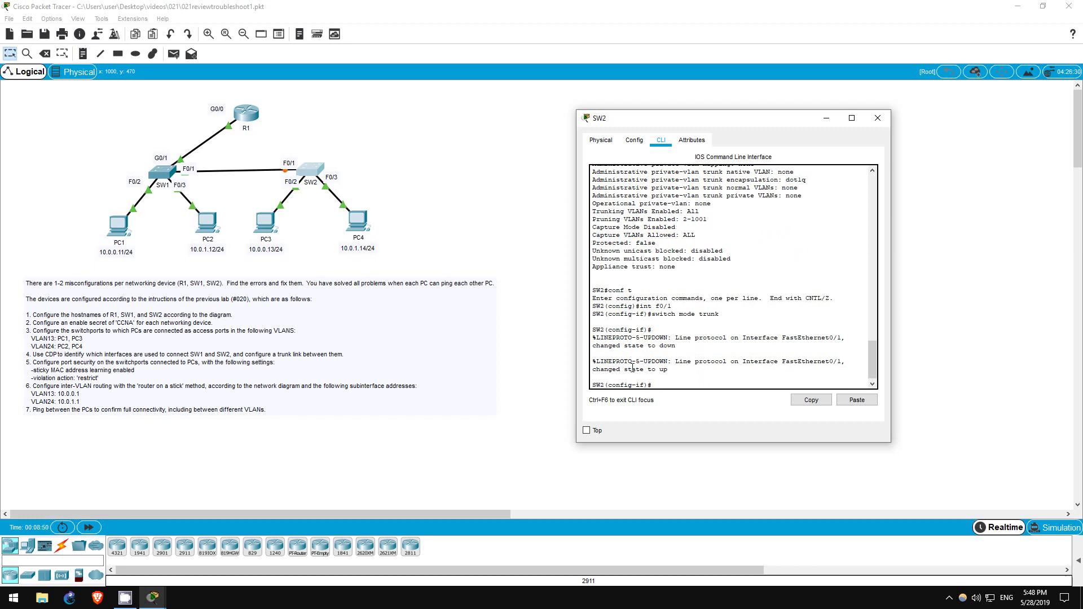
Step: List SW2's VLAN brief with 'do sh vlan br' and check the VLAN 23 and VLAN 13 ports
type("do sh vlan br")
key("Return")
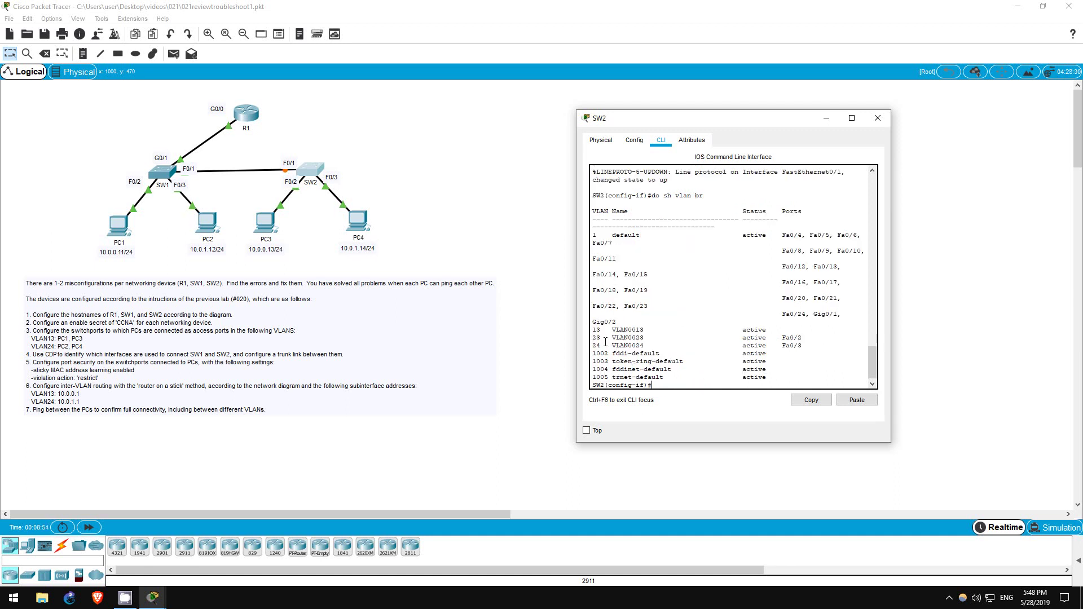
left_click_drag(593, 338, 818, 346)
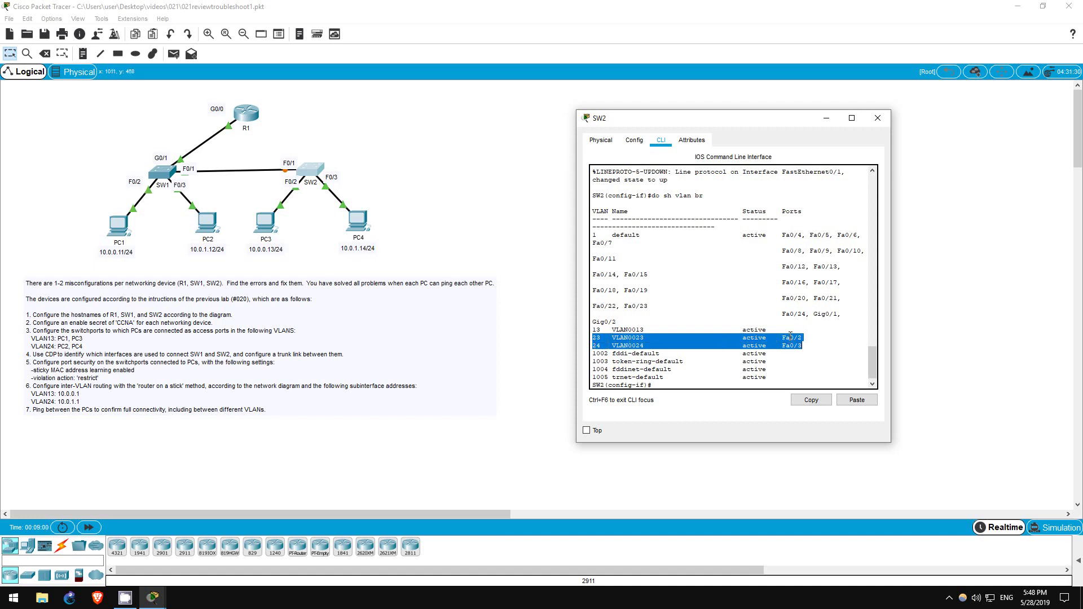
left_click_drag(803, 337, 585, 340)
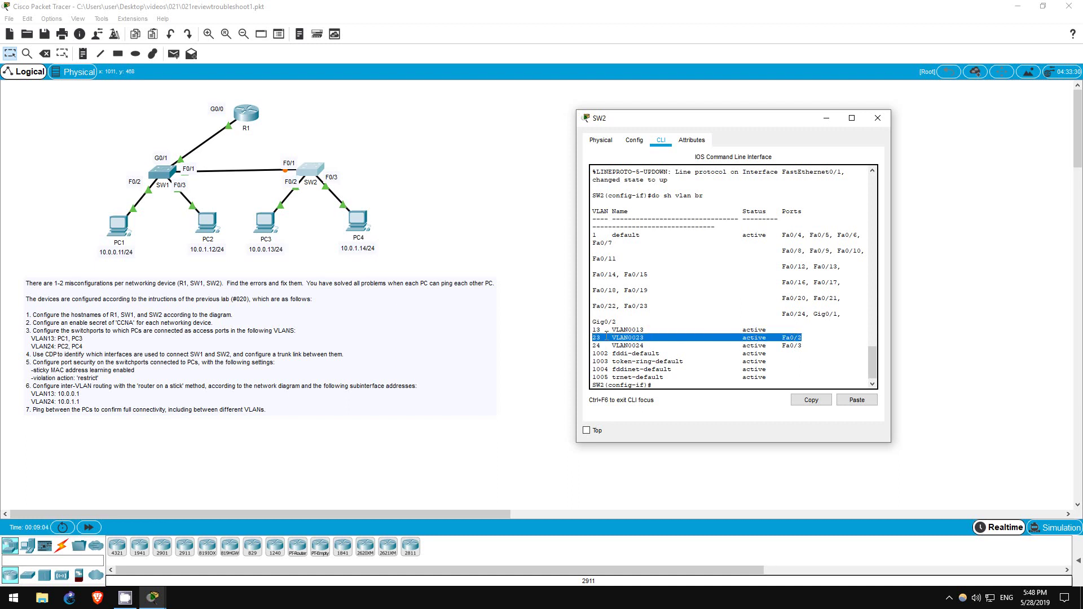
left_click(613, 337)
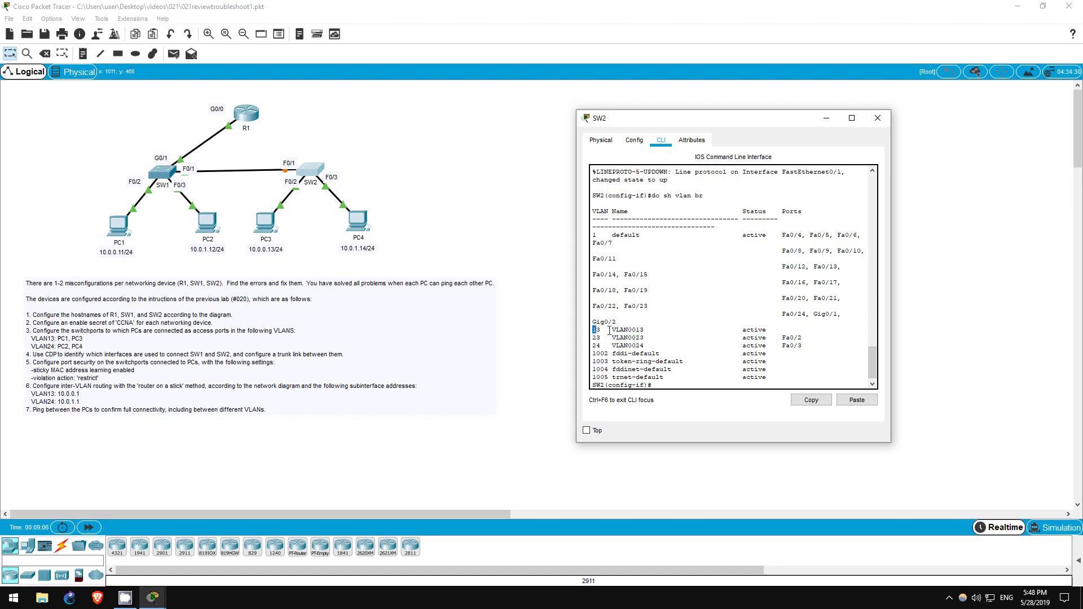
left_click_drag(610, 331, 667, 331)
left_click(659, 370)
Step: Put SW2 interface F0/2 into access VLAN 13, then return to PC1's command prompt
type("int f0/2")
key("Return")
type("switch ac")
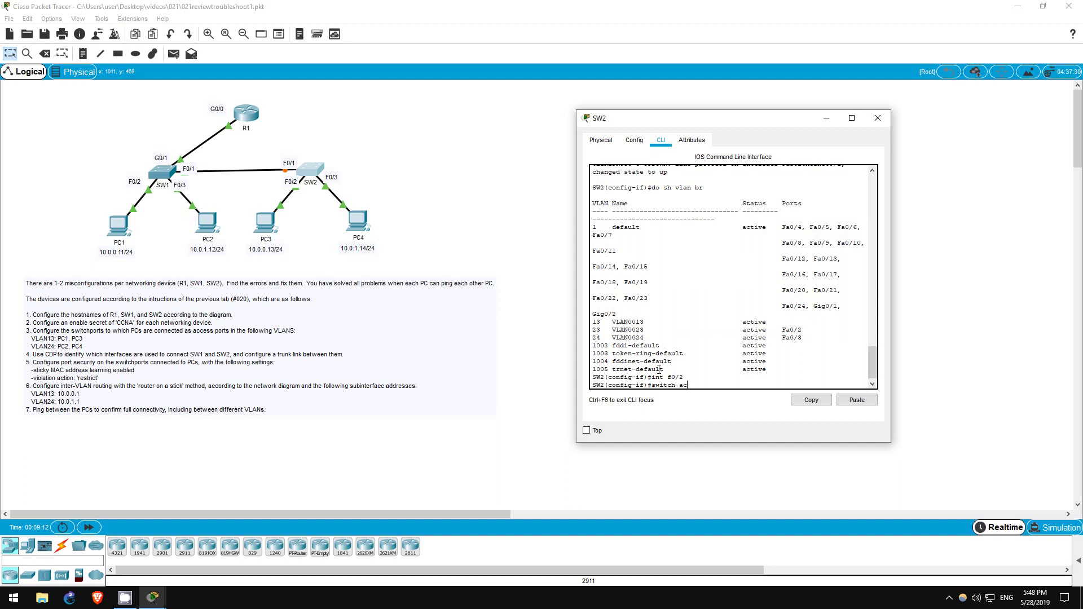
type(" vlan 13")
key("Return")
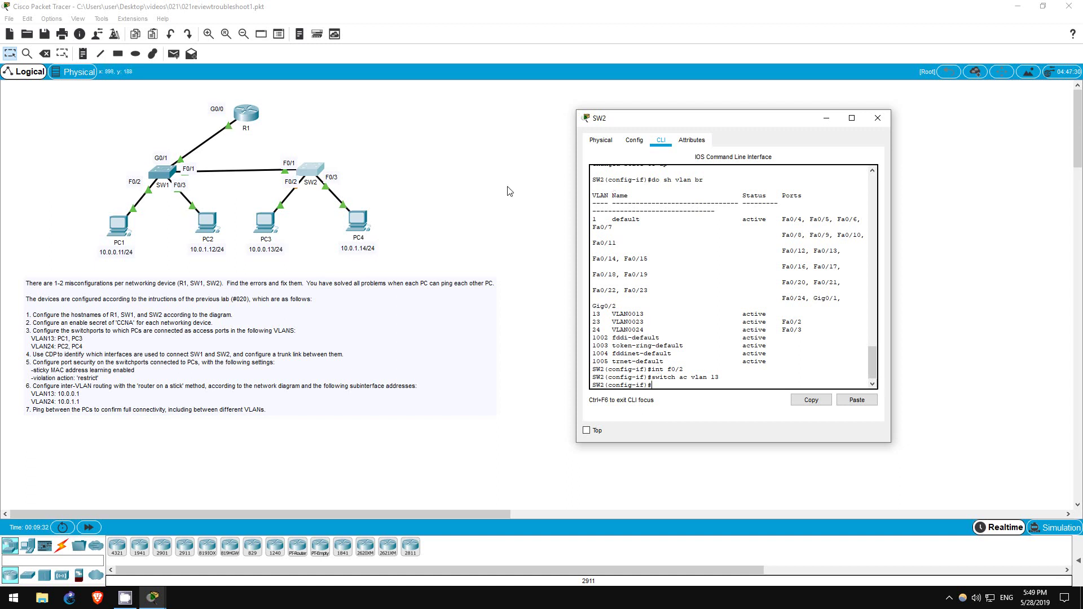
left_click(101, 211)
left_click(115, 227)
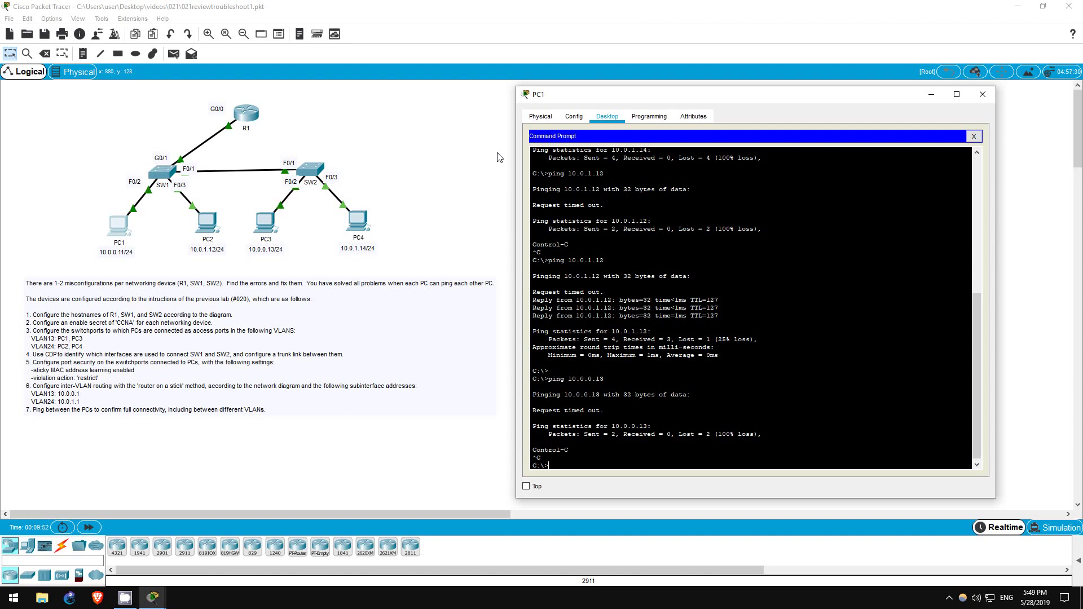
Step: Ping PC2 (10.0.1.12), PC3 (10.0.0.13) and PC4 (10.0.1.14) from PC1
type("ping 10.0.1.12")
key("Return")
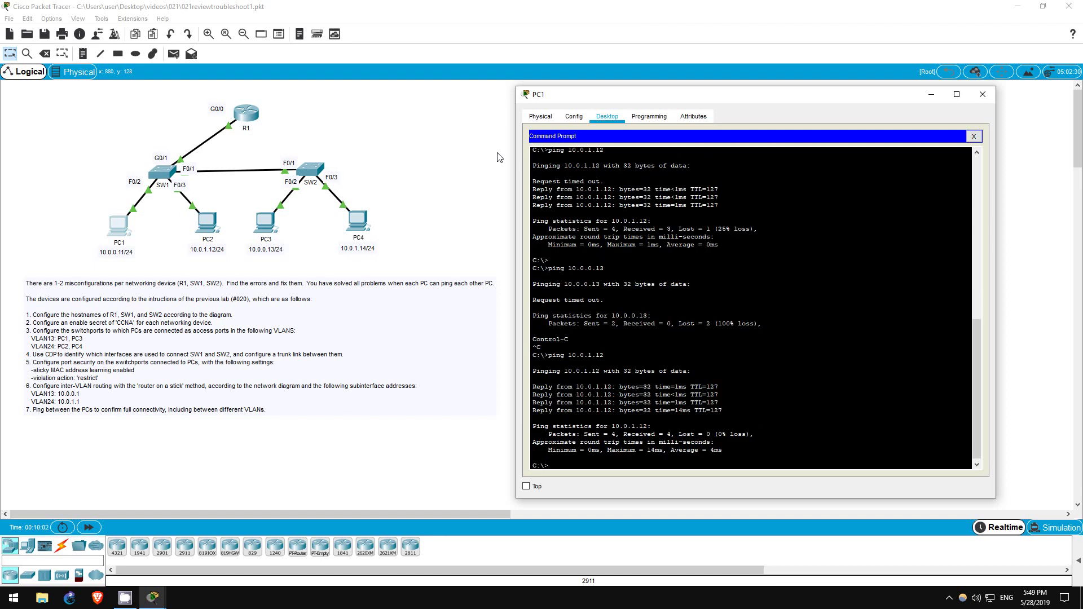
type("ping 10.0.0.13")
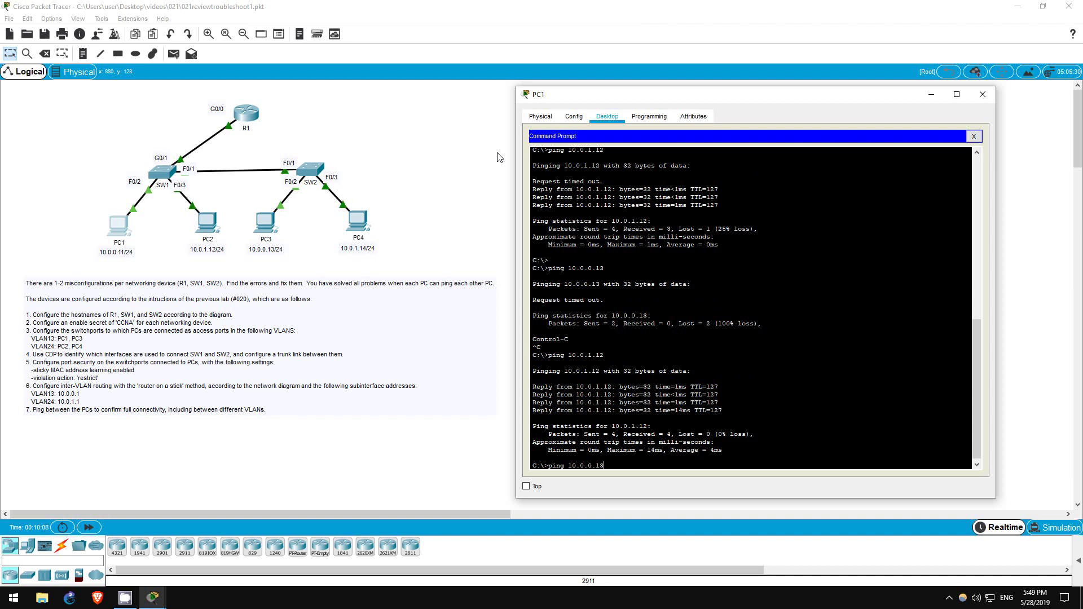
key("Return")
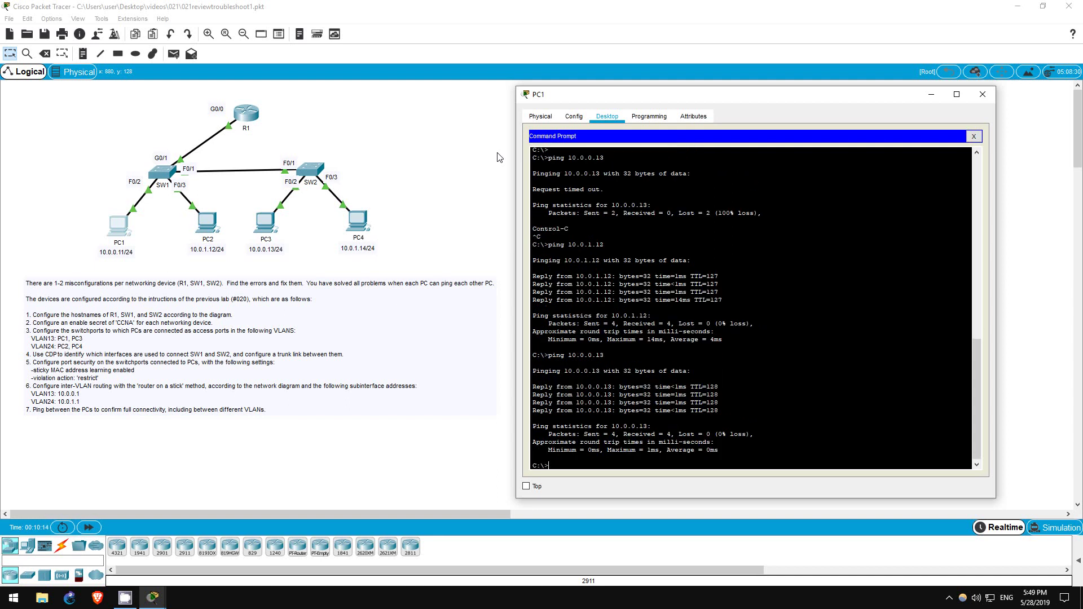
type("ping 10.0.1.14")
key("Return")
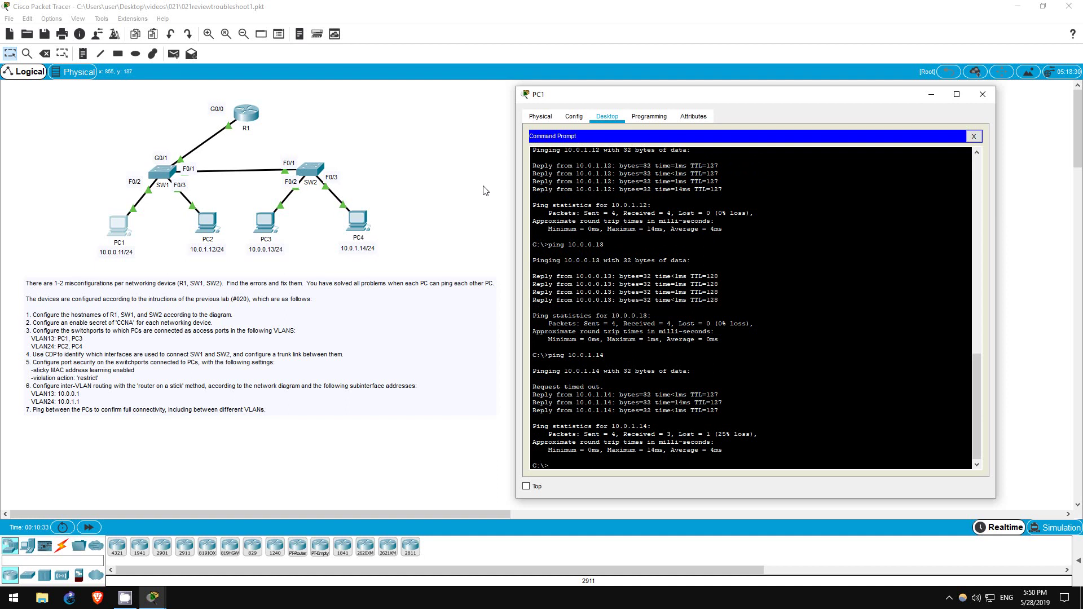
Step: Close PC1's device window with Alt+F4
key("alt+F4")
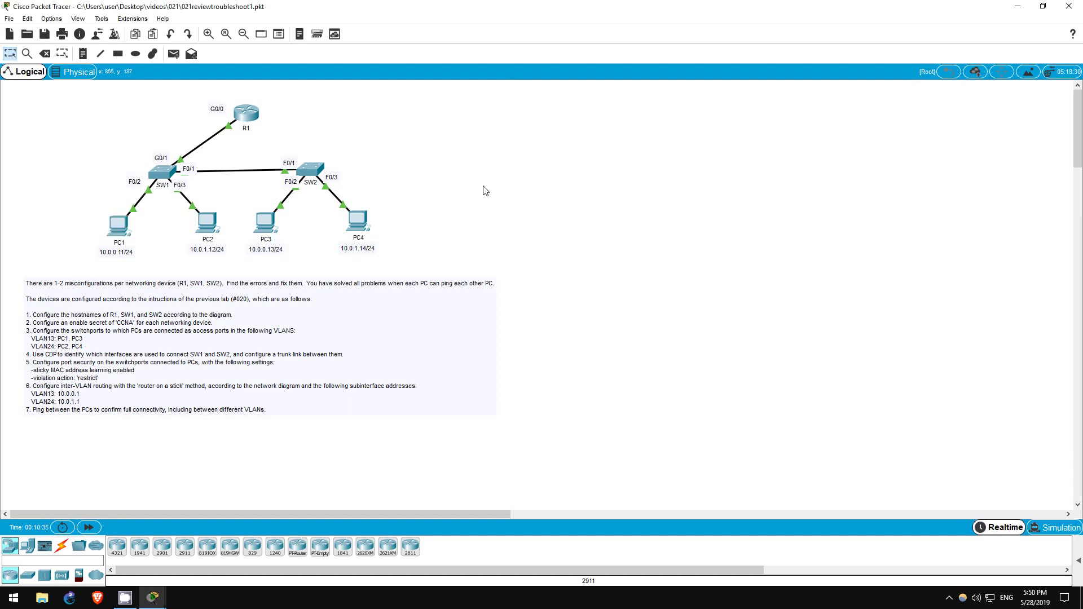